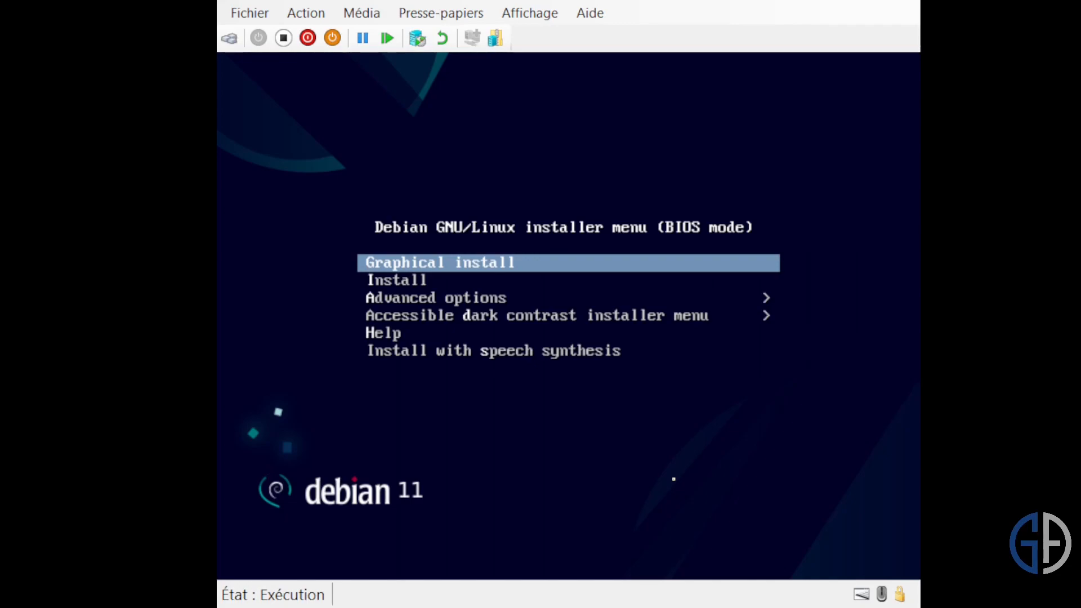
# - Start the graphical Debian installation with French as the language, France as the location and the French keyboard layout
pyautogui.press('Return')
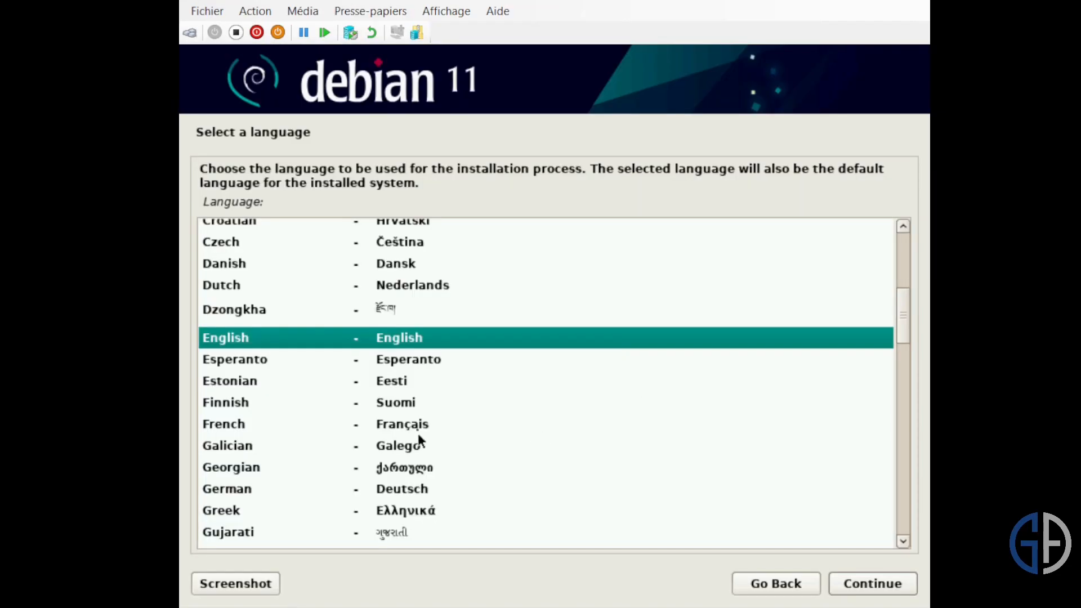
pyautogui.click(419, 432)
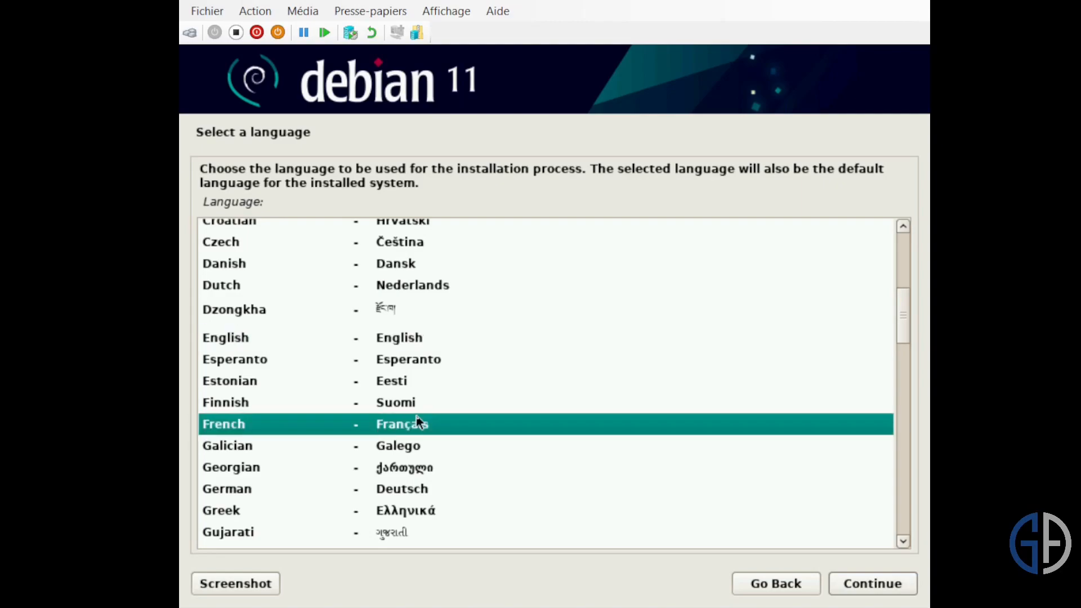
pyautogui.click(869, 583)
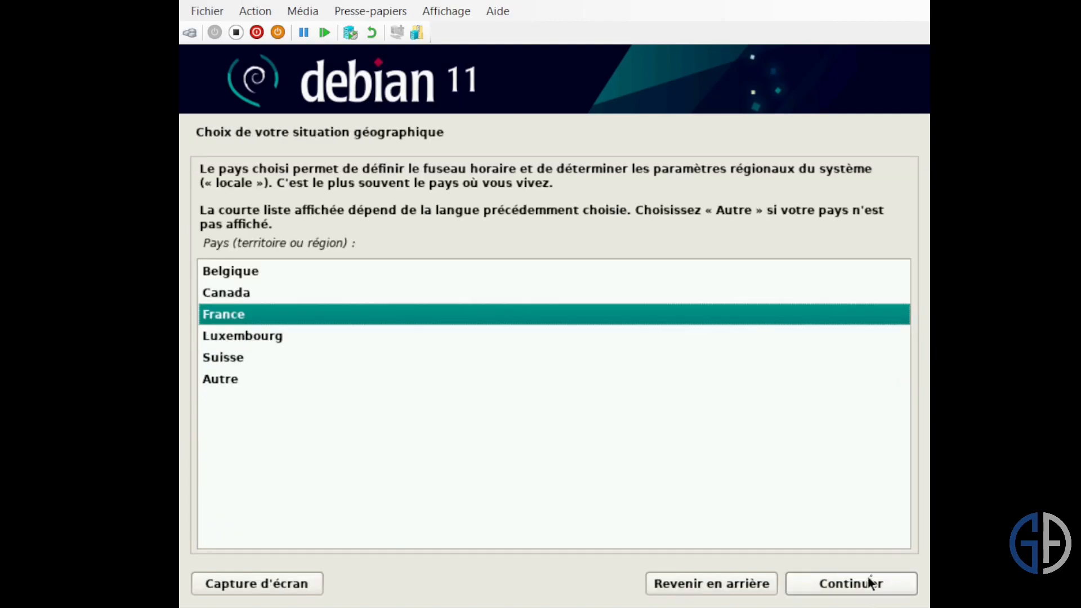
pyautogui.click(871, 580)
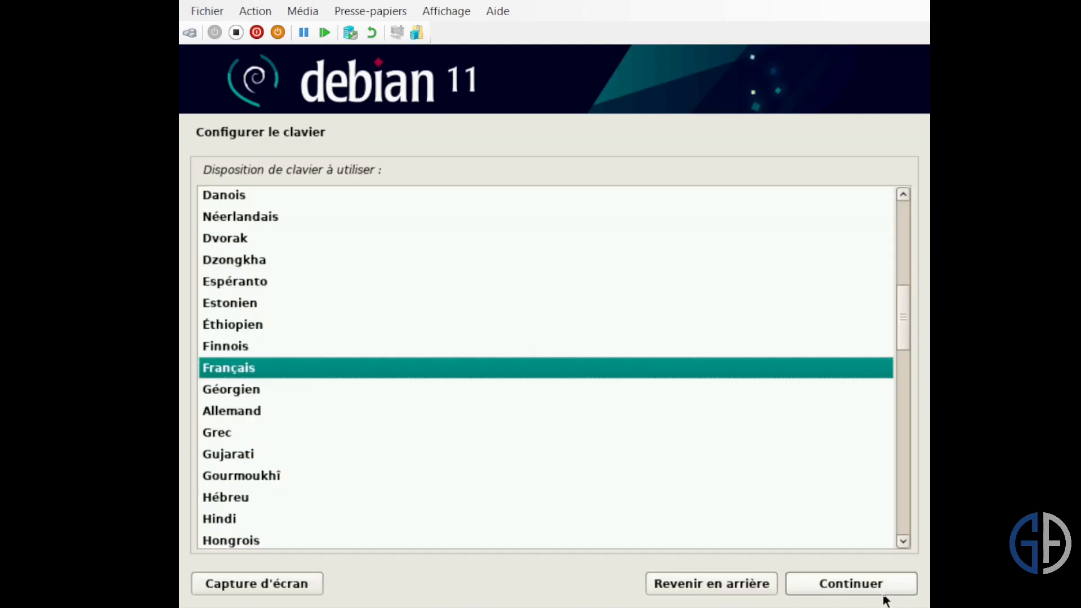
pyautogui.click(871, 583)
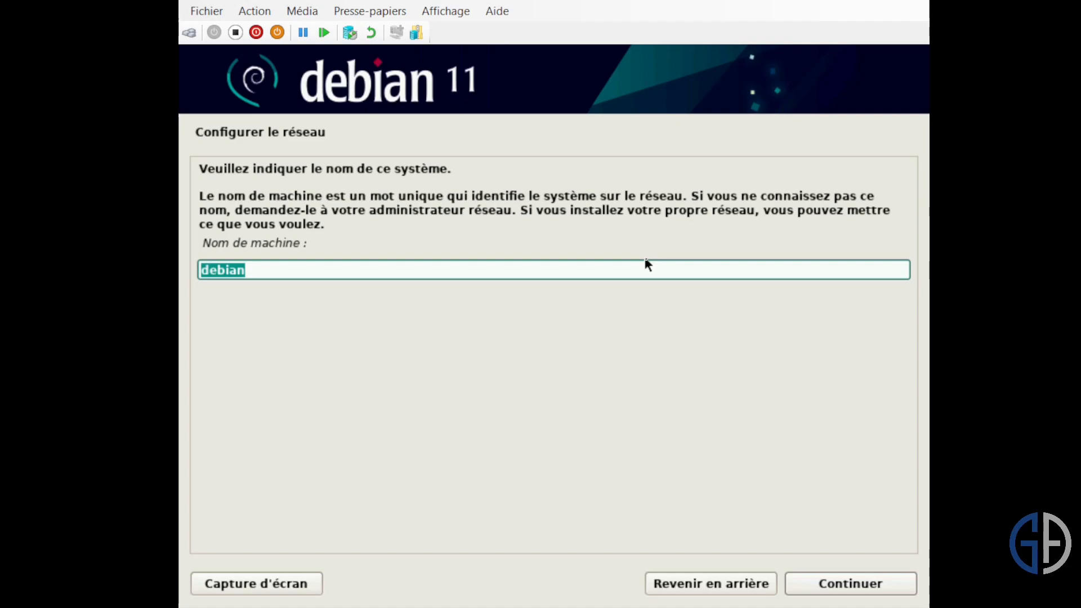
# - Set the machine name to srv-v-deb-ga in the network configuration
pyautogui.write('srv-v-deb-ga')
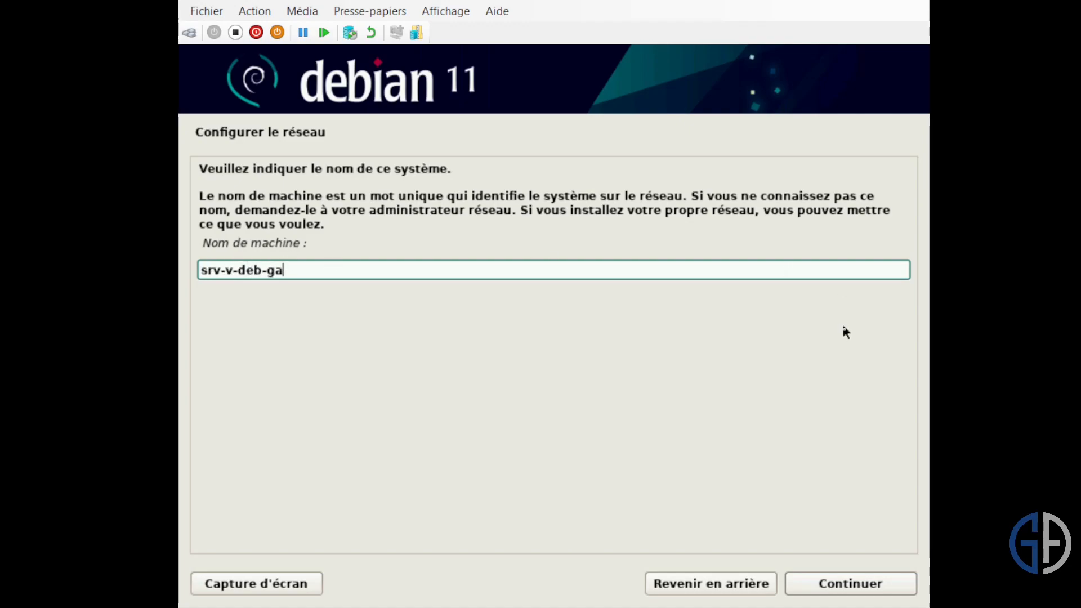
pyautogui.click(851, 594)
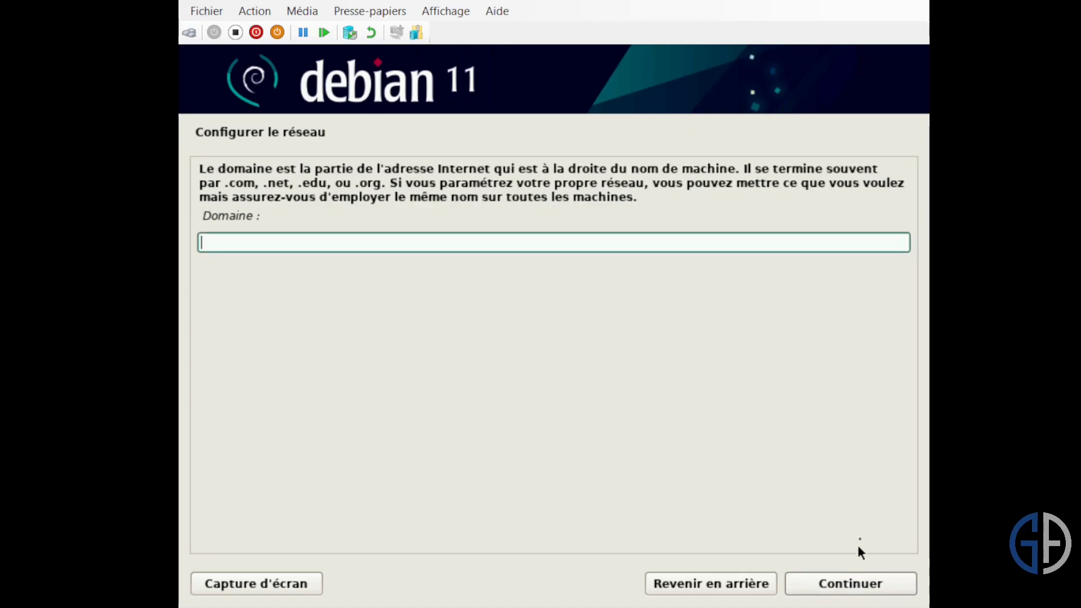
# - Set the network domain to geek-advisor.local
pyautogui.write('geek-advisor/l')
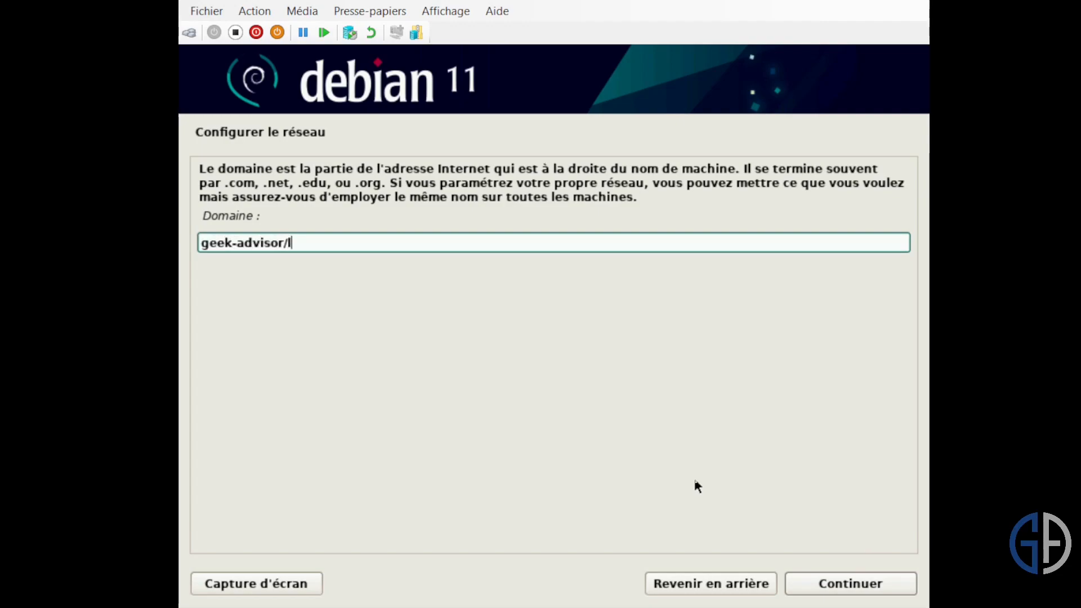
pyautogui.press('BackSpace')
pyautogui.press('BackSpace')
pyautogui.write('.local')
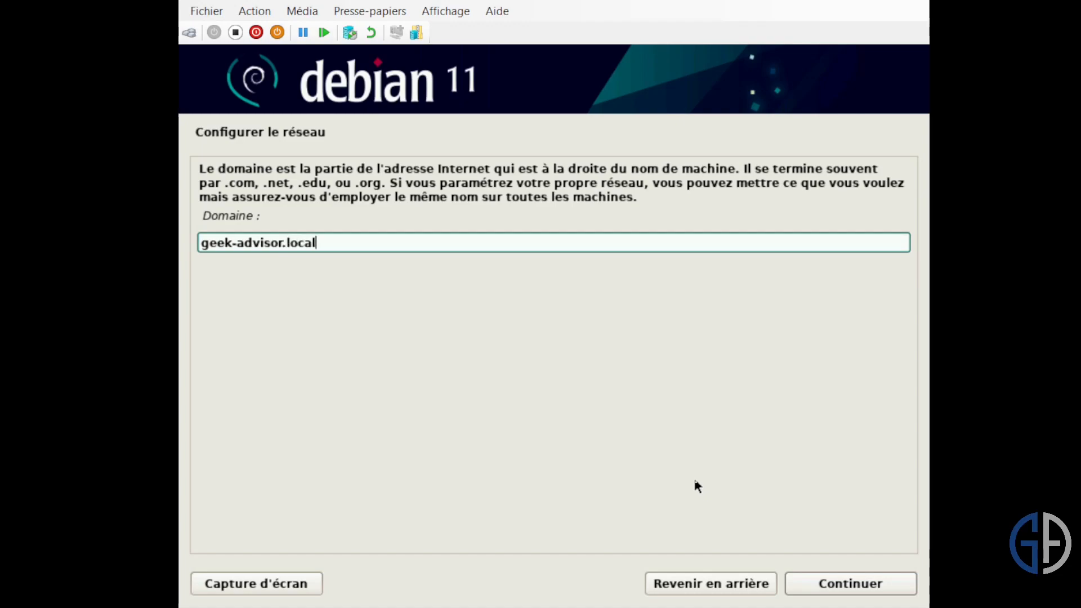
pyautogui.press('Return')
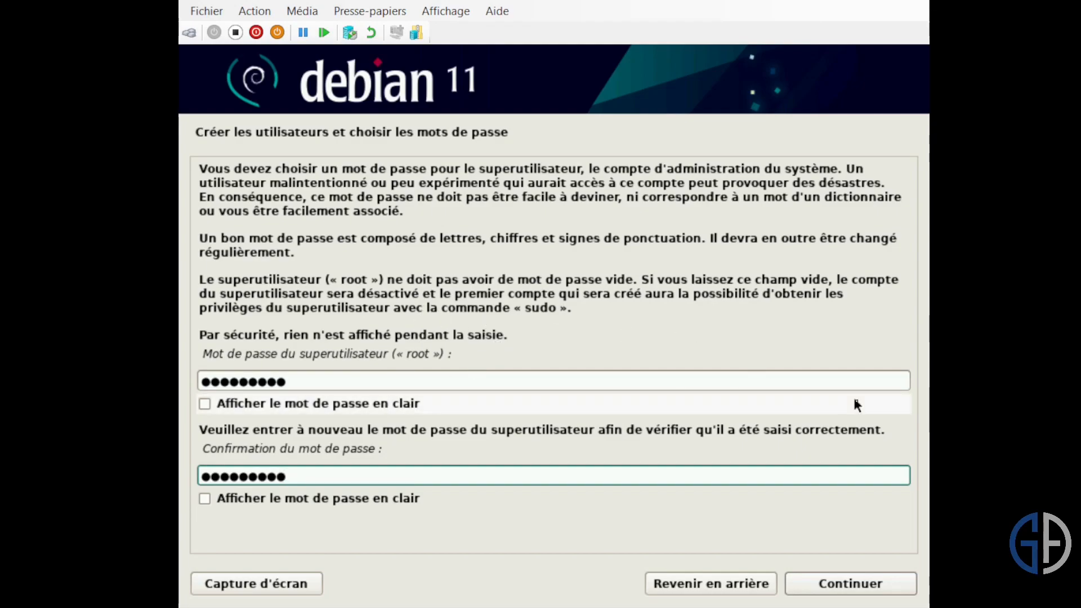
# - Submit the superuser password and name the new regular user account ga
pyautogui.click(880, 589)
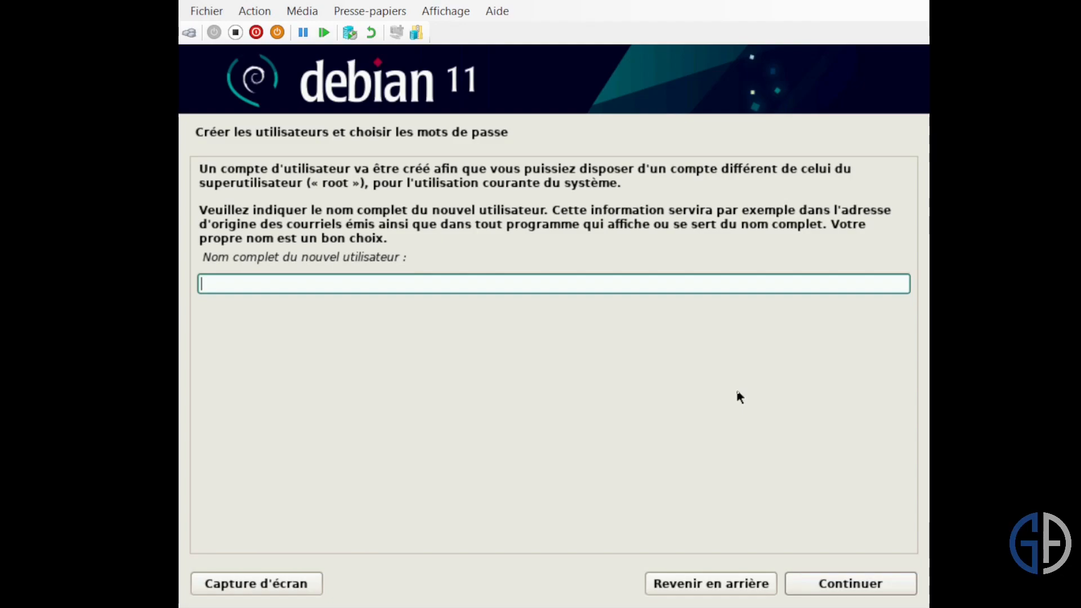
pyautogui.write('ga')
pyautogui.press('Return')
pyautogui.press('Return')
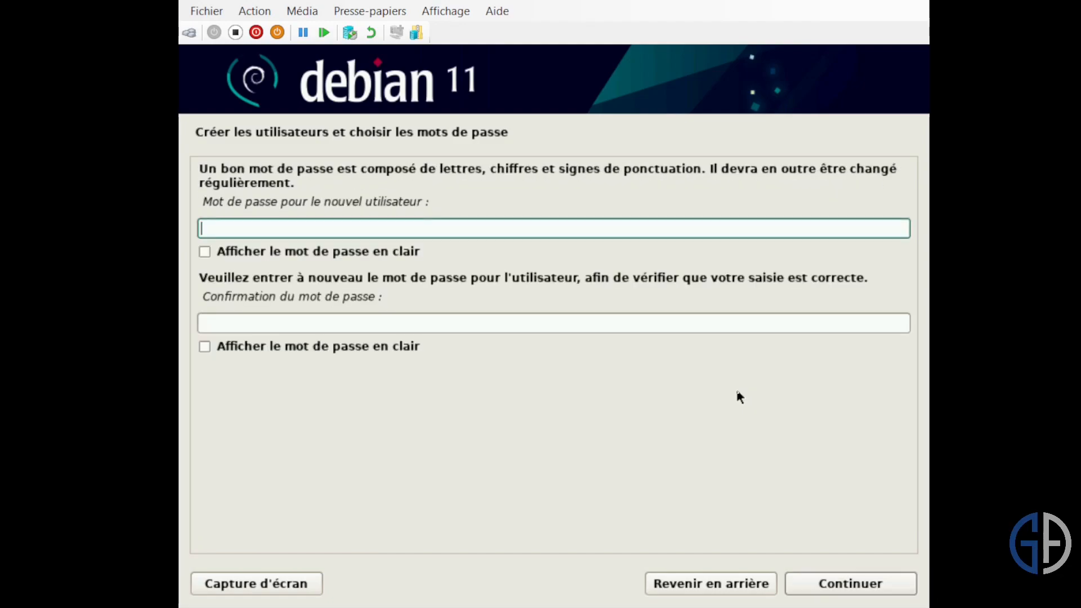
# - Enter and confirm the new user's account password
pyautogui.write('*********')
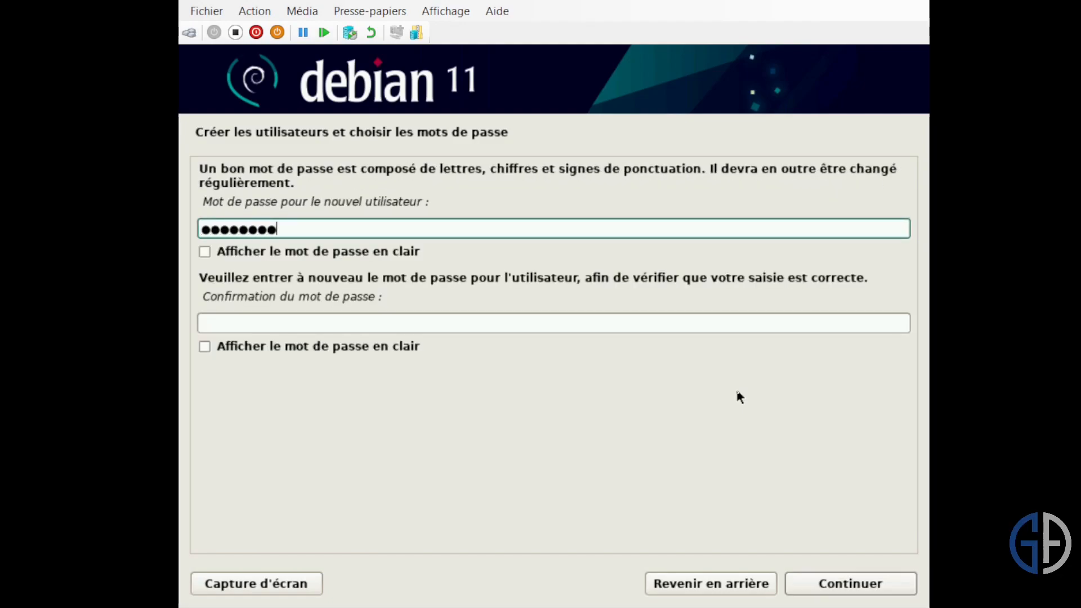
pyautogui.press('Tab')
pyautogui.write('*********')
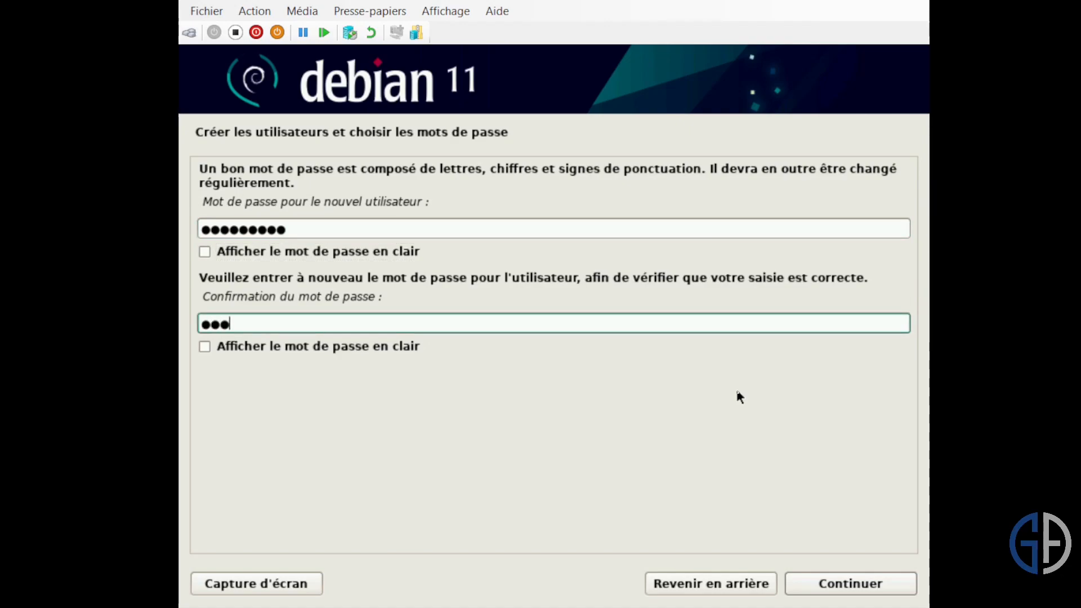
pyautogui.press('Return')
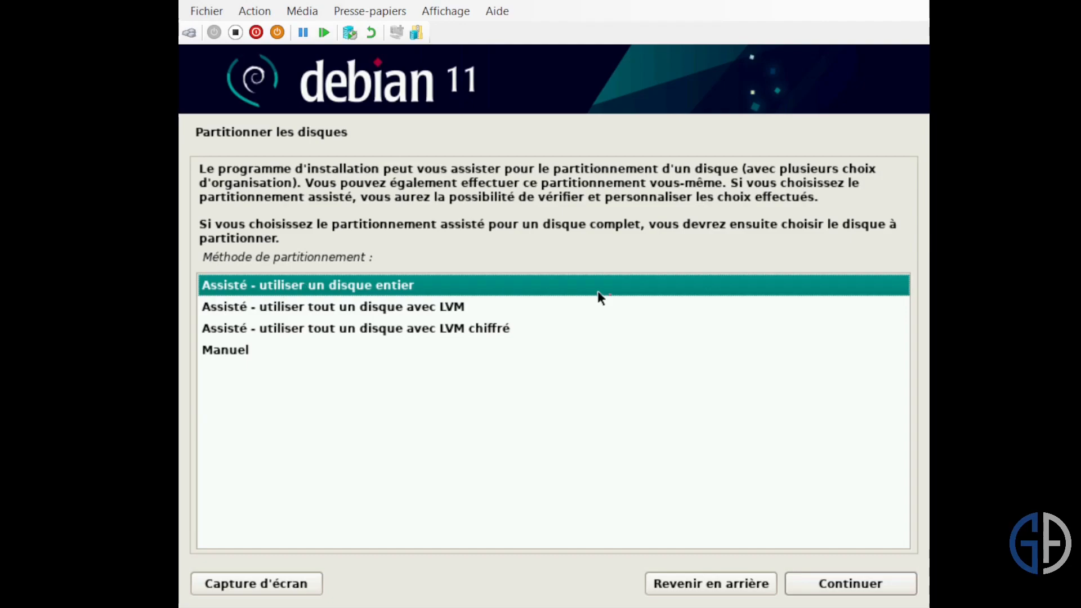
# - Partition the entire SCSI2 (sda) virtual disk with guided partitioning, everything in a single partition, and write the changes to disk
pyautogui.click(860, 587)
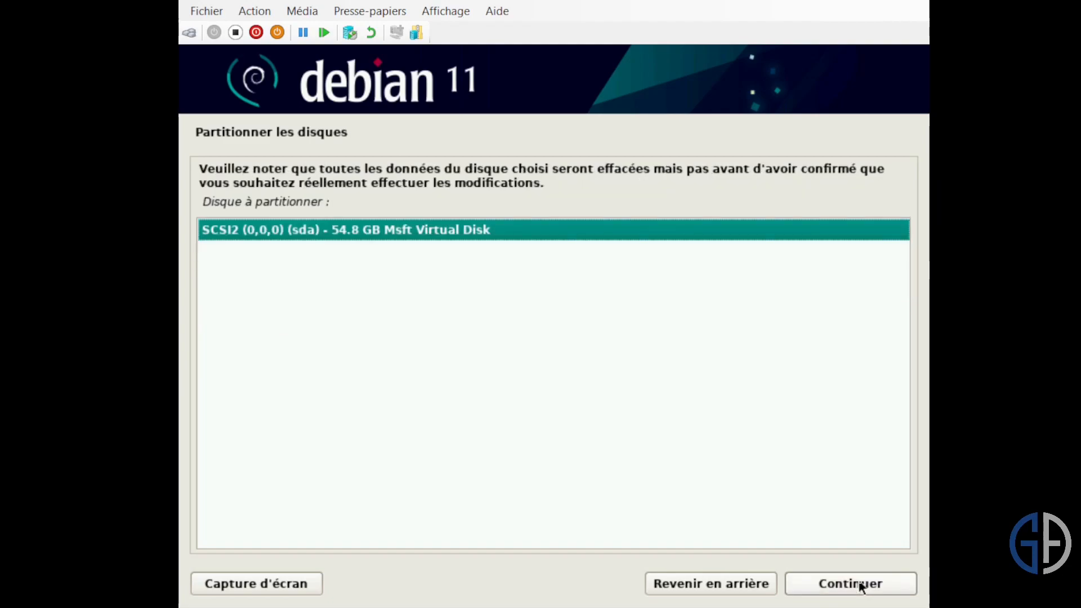
pyautogui.click(860, 587)
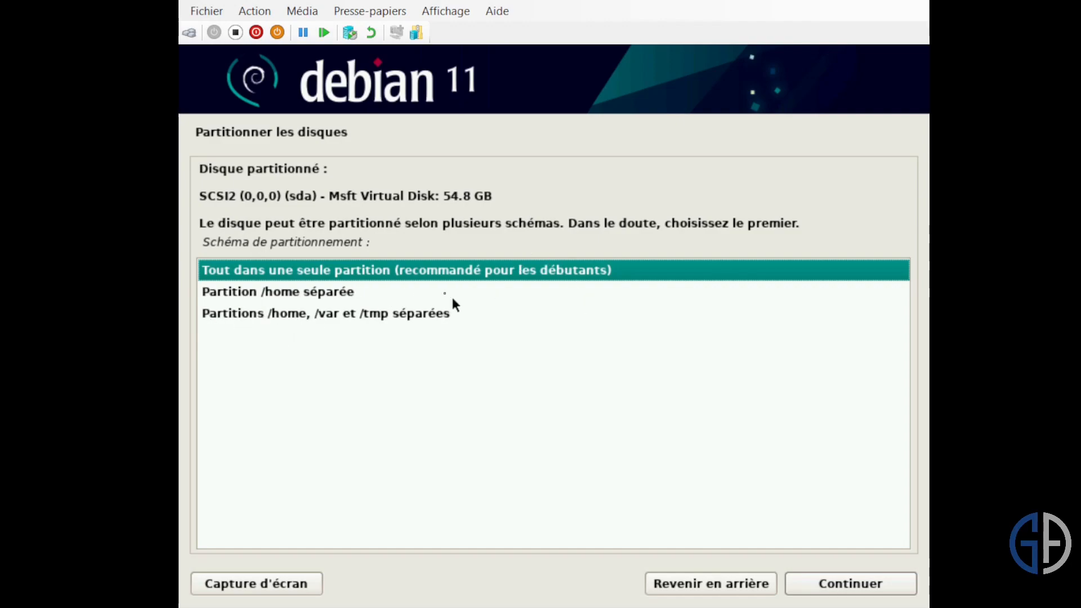
pyautogui.click(870, 591)
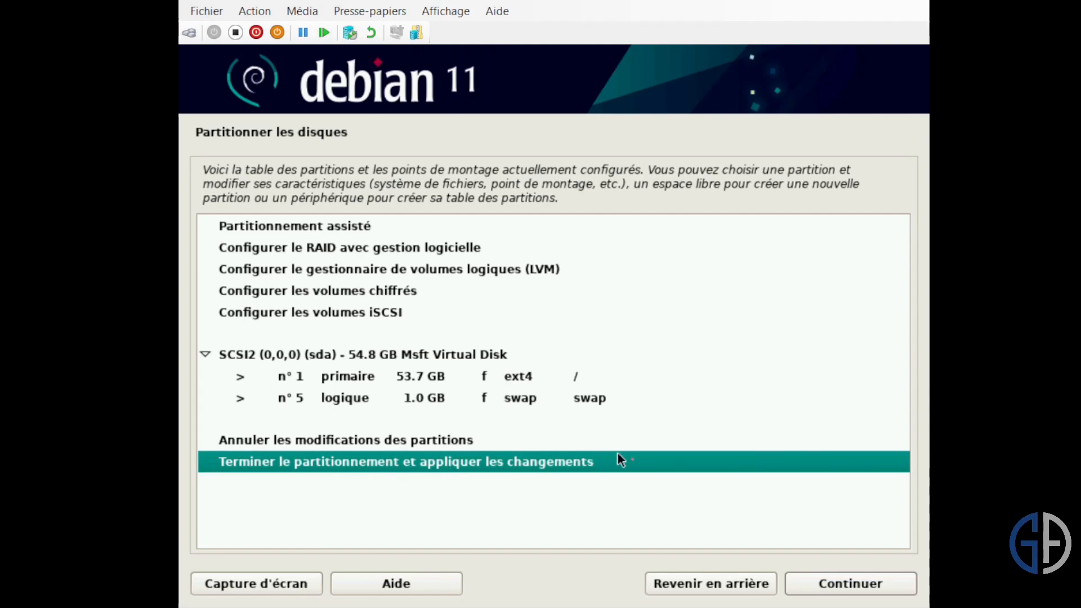
pyautogui.click(858, 583)
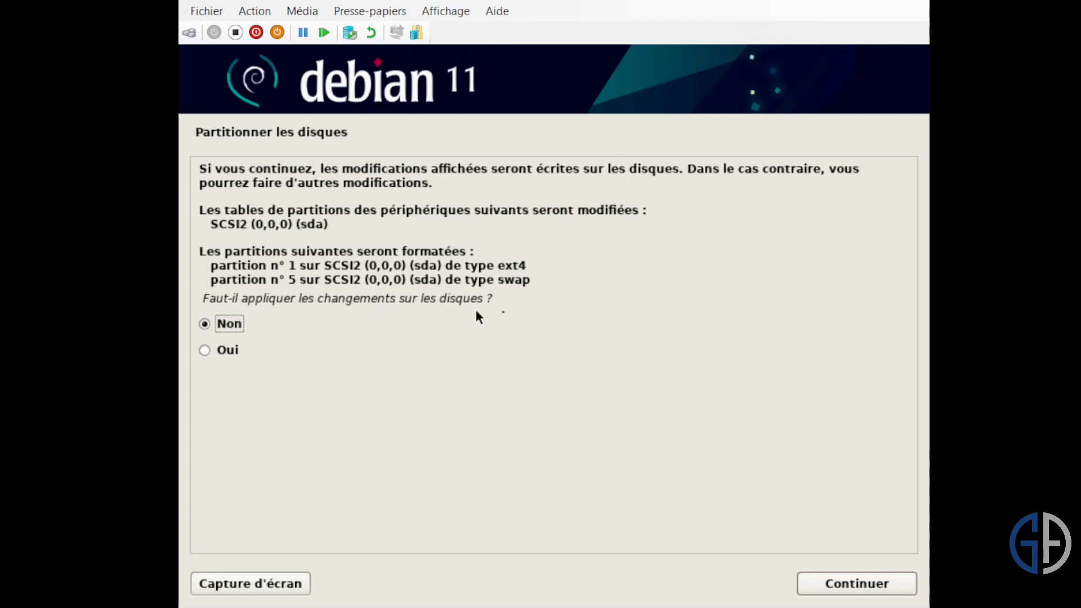
pyautogui.click(221, 352)
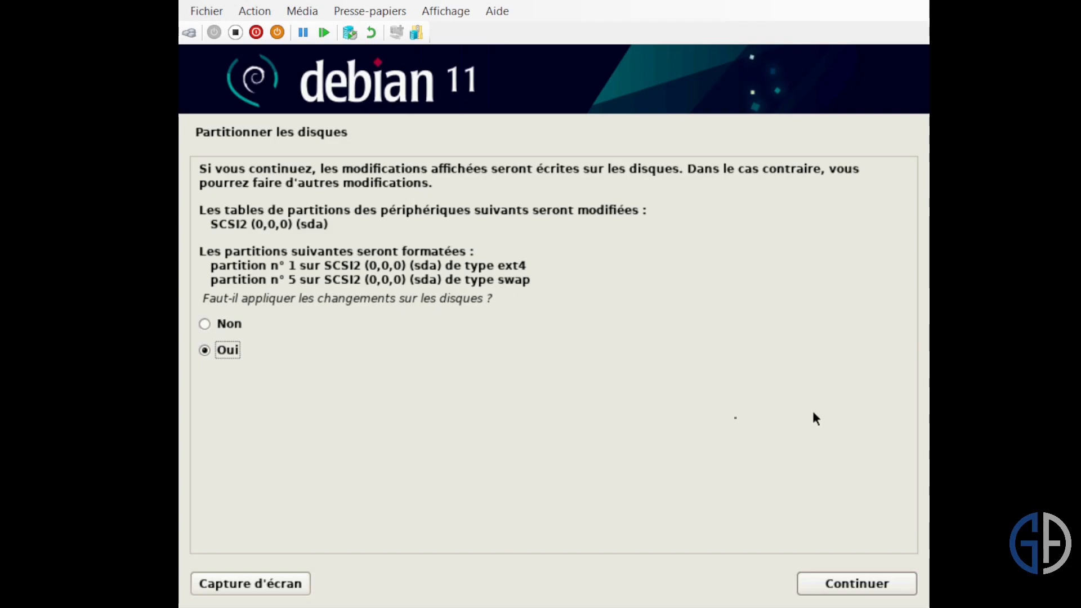
pyautogui.click(890, 590)
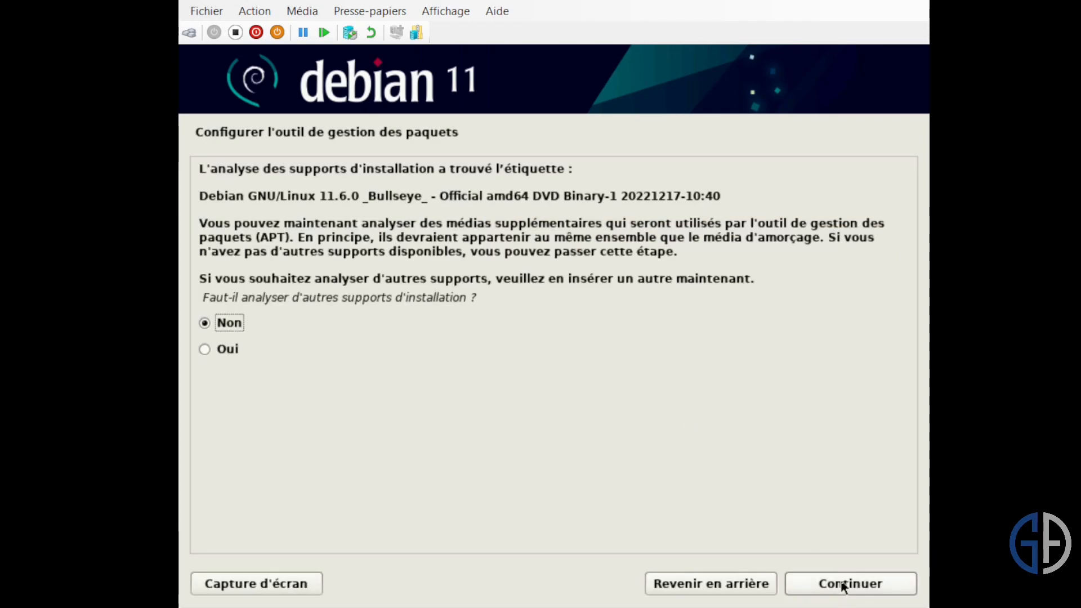
# - Configure the package manager to use the network mirror deb.debian.org in France, without an HTTP proxy
pyautogui.click(843, 585)
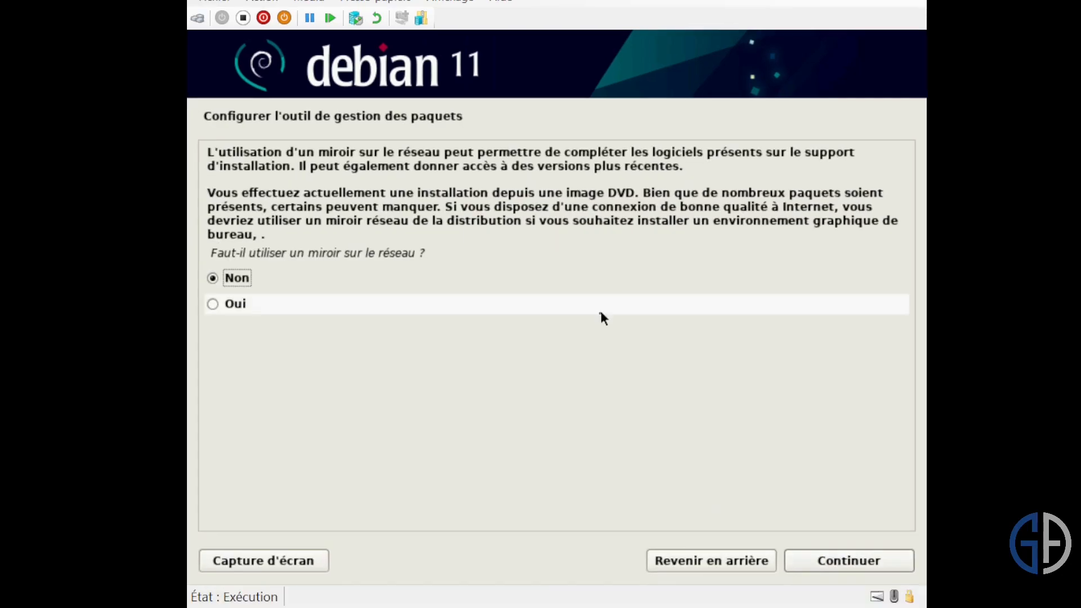
pyautogui.click(477, 307)
pyautogui.click(867, 563)
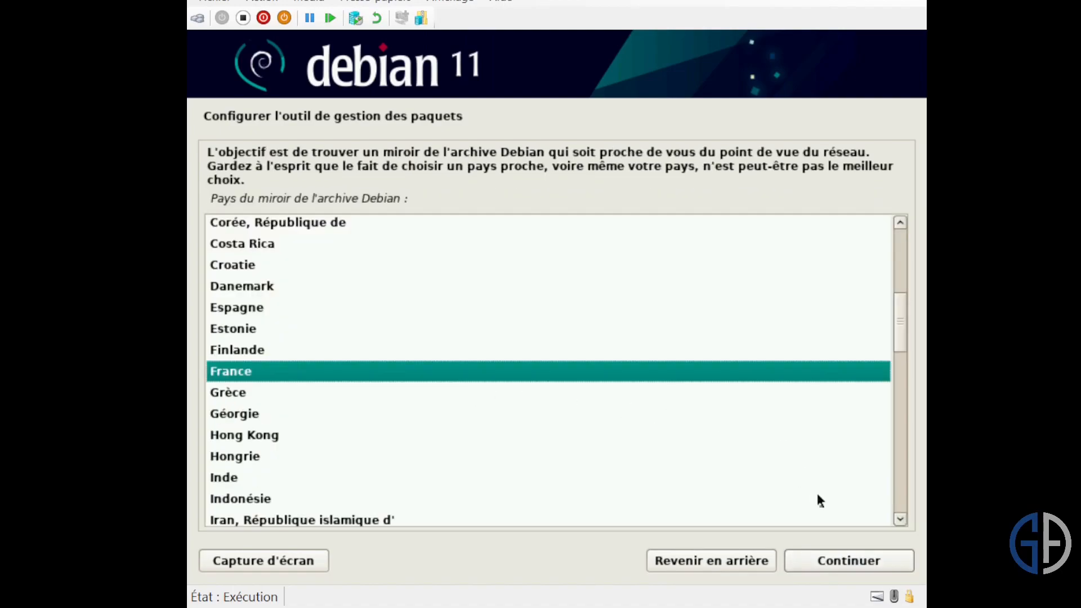
pyautogui.click(814, 566)
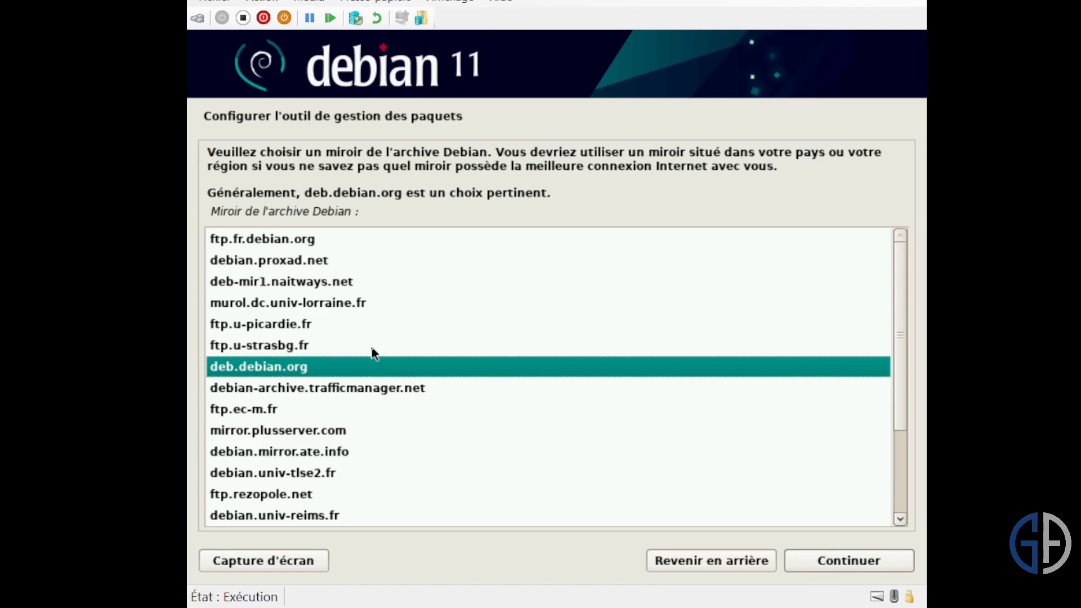
pyautogui.scroll(-1, 376, 360)
pyautogui.scroll(1, 376, 360)
pyautogui.click(831, 561)
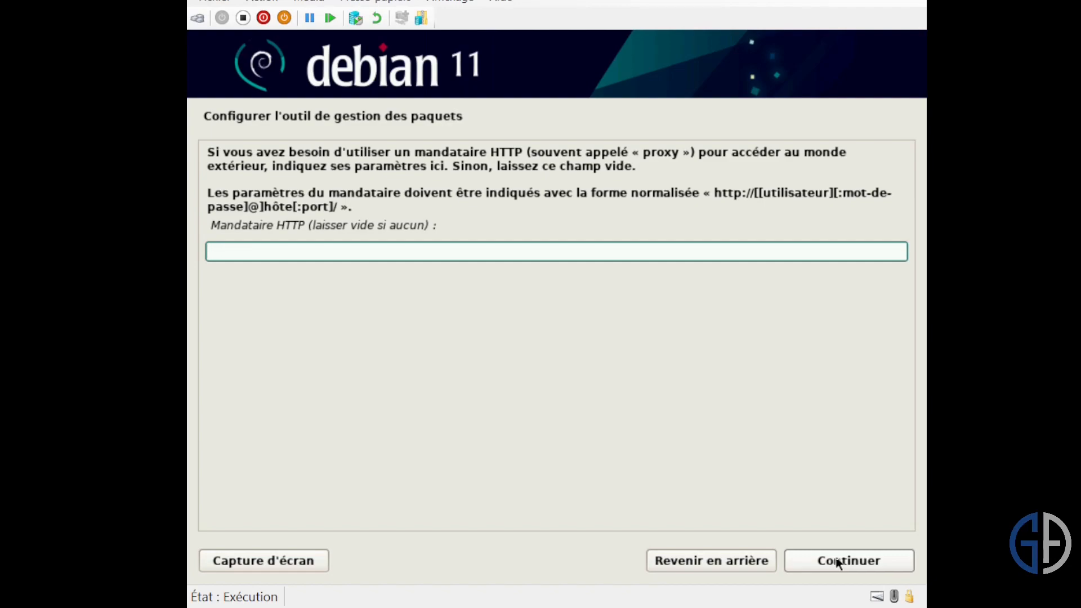
pyautogui.click(837, 562)
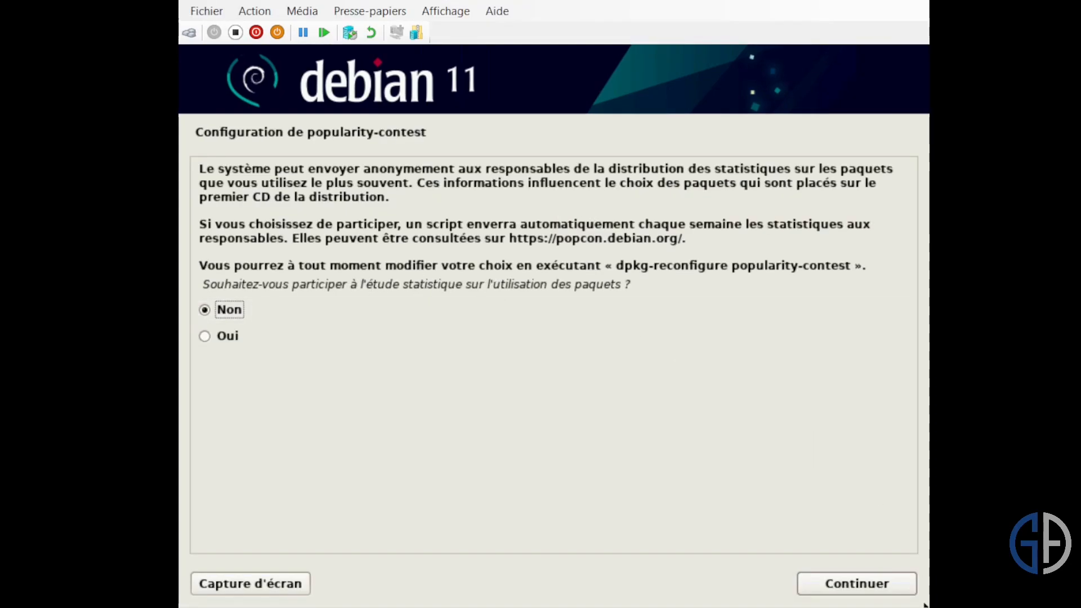
# - Decline the package usage survey and install the Debian desktop environment with GNOME and the standard system utilities
pyautogui.click(844, 580)
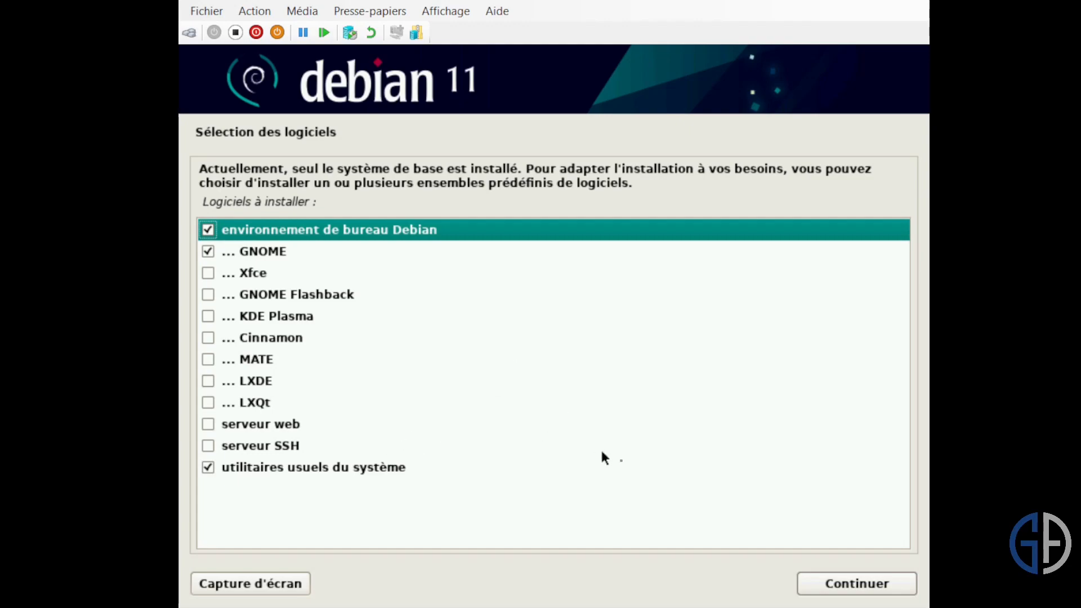
pyautogui.click(848, 586)
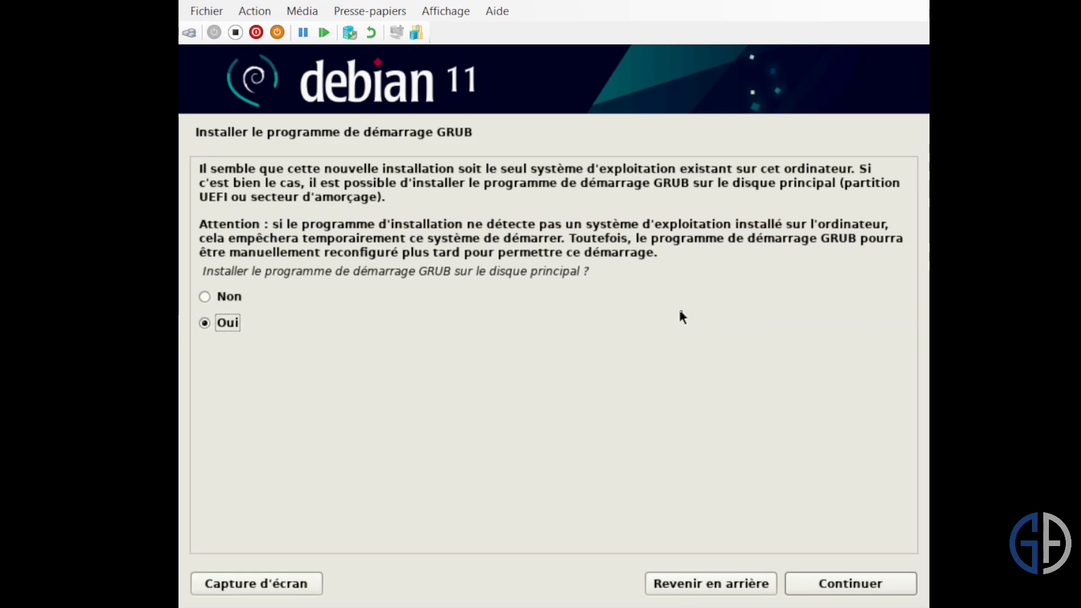
# - Install the GRUB boot loader on /dev/sda and finish the installation by restarting into the new system
pyautogui.click(869, 589)
pyautogui.click(420, 279)
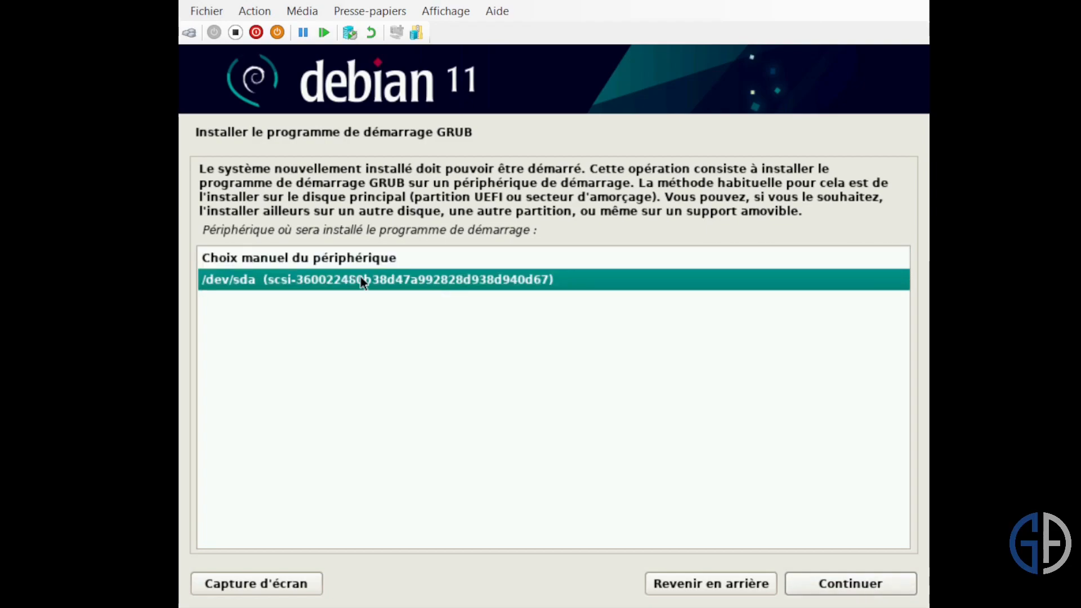
pyautogui.click(895, 582)
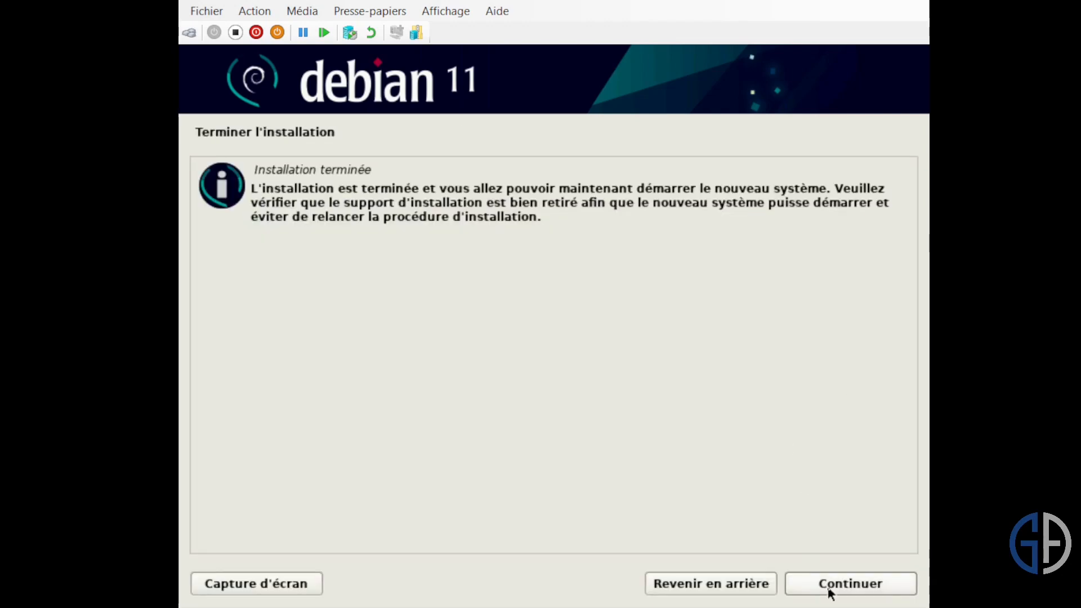
pyautogui.click(828, 591)
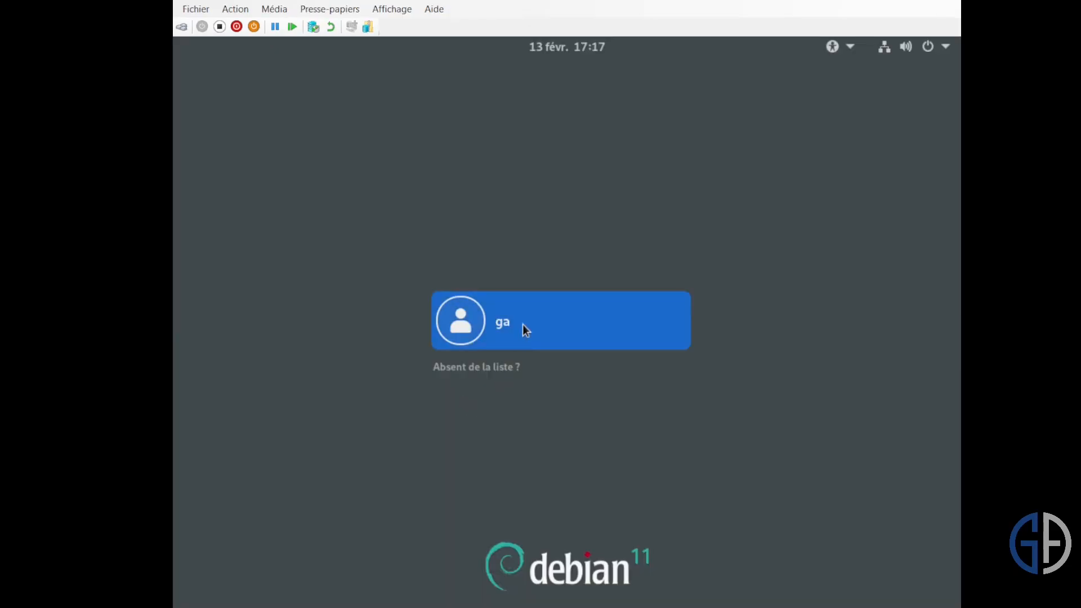
# - Log in to the ga account with its account password
pyautogui.click(523, 324)
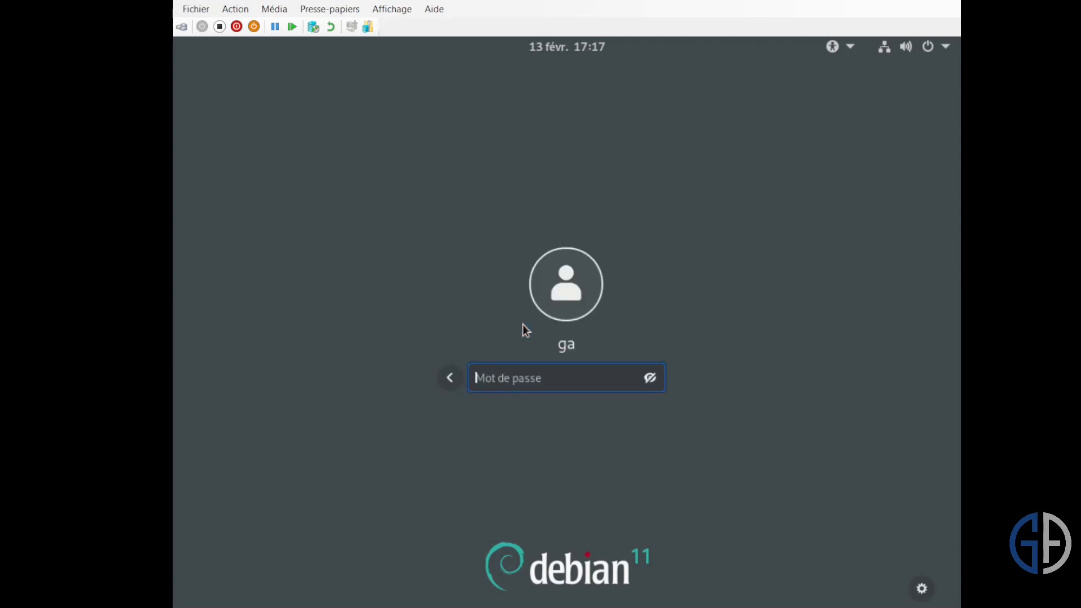
pyautogui.write('••••••••••')
pyautogui.press('Return')
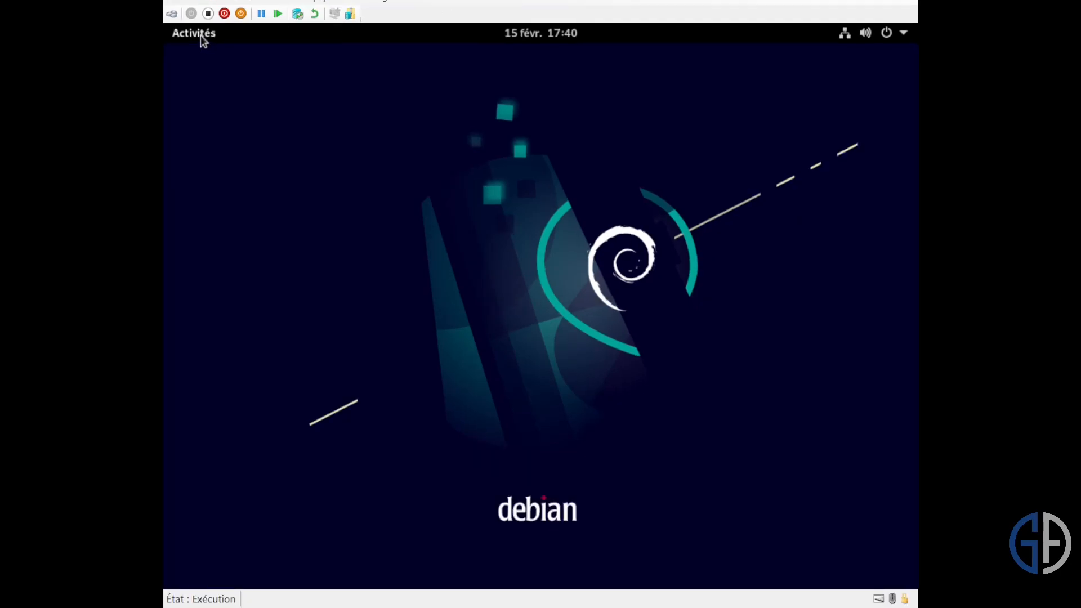
# - Search the installed applications for "termin" and open the Terminal
pyautogui.click(201, 35)
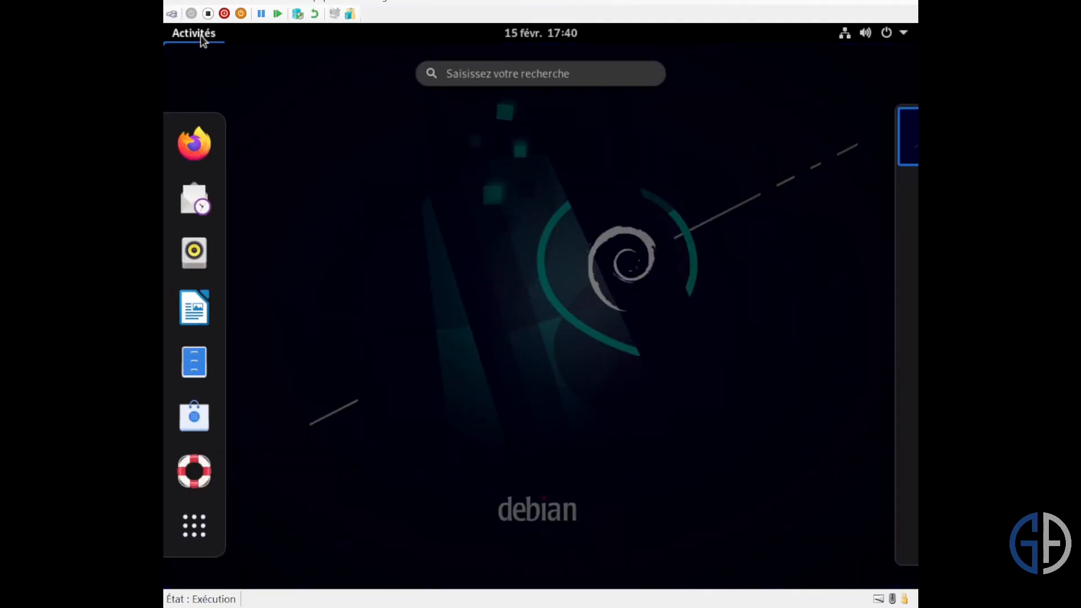
pyautogui.click(469, 80)
pyautogui.write('te')
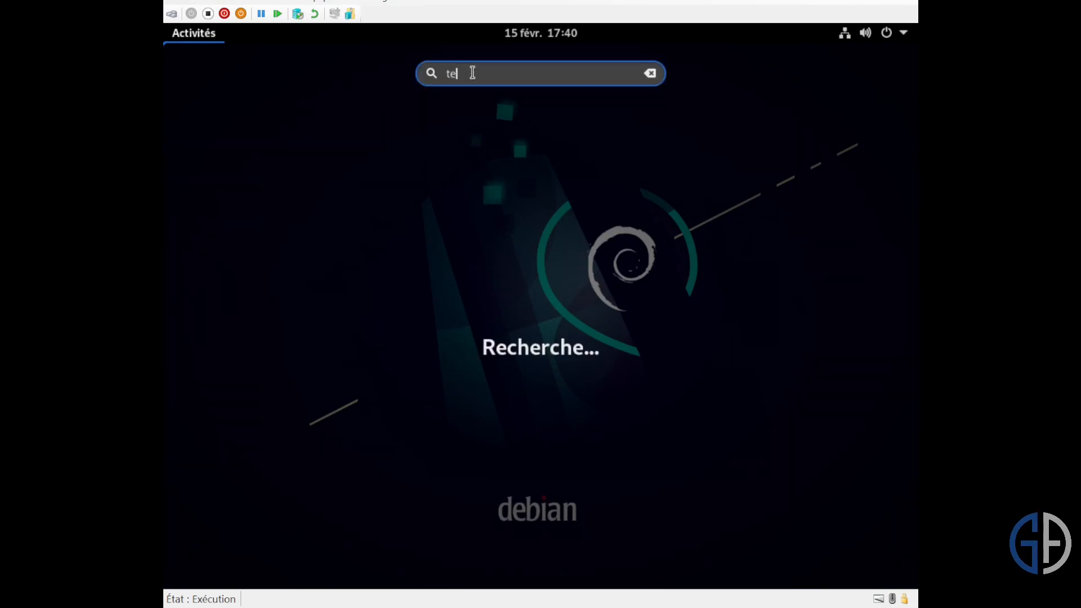
pyautogui.write('rmin')
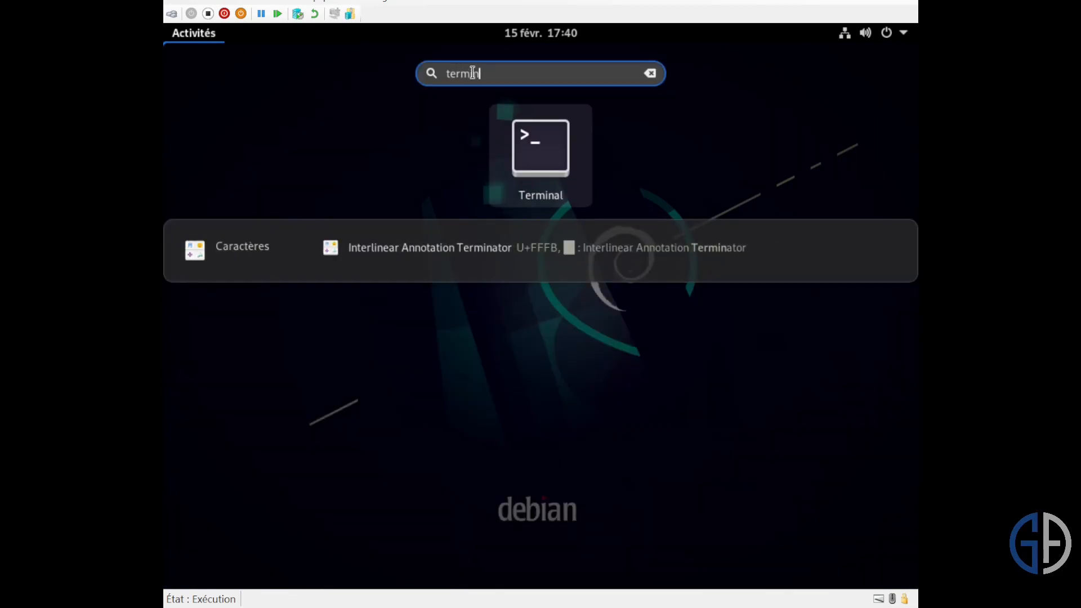
pyautogui.click(579, 176)
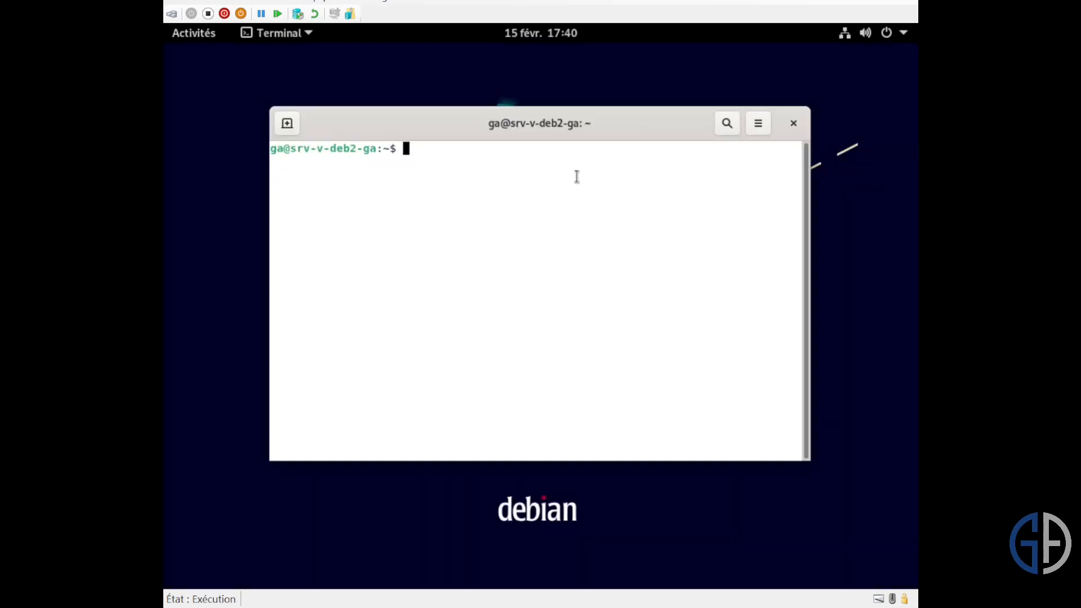
# - Switch to the root account with su, entering the root password
pyautogui.write('su')
pyautogui.press('Return')
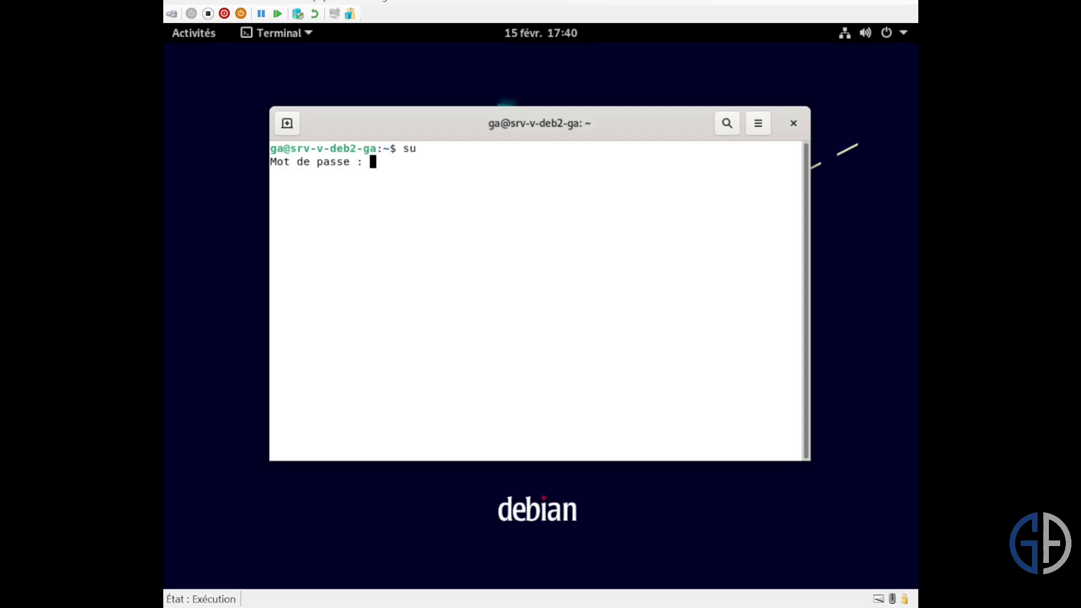
pyautogui.press('Return')
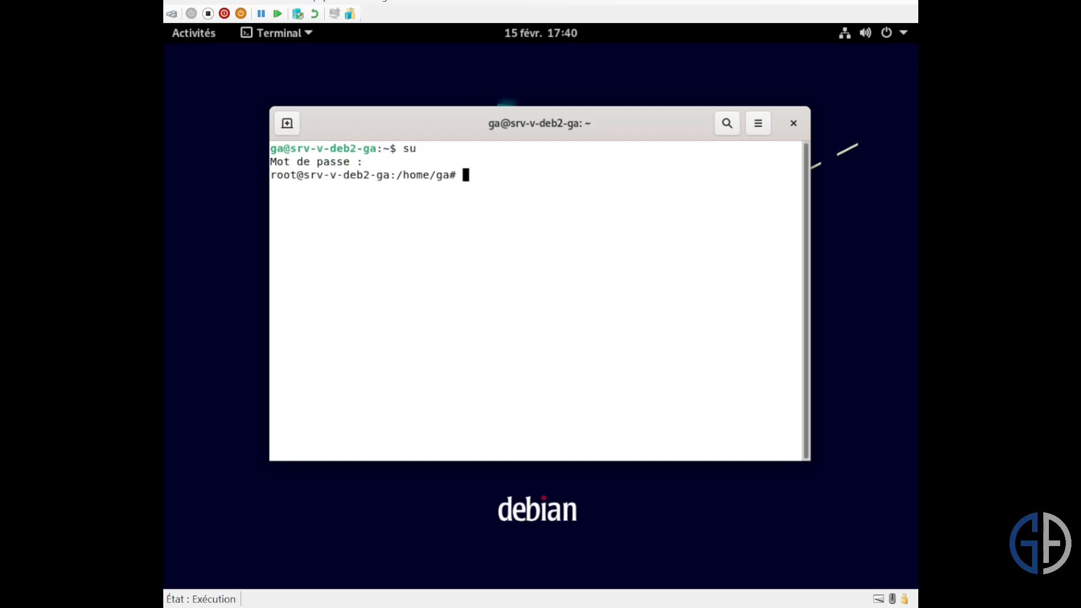
# - Refresh the package lists by running apt-get update as root
pyautogui.write('apt-get update')
pyautogui.press('Return')
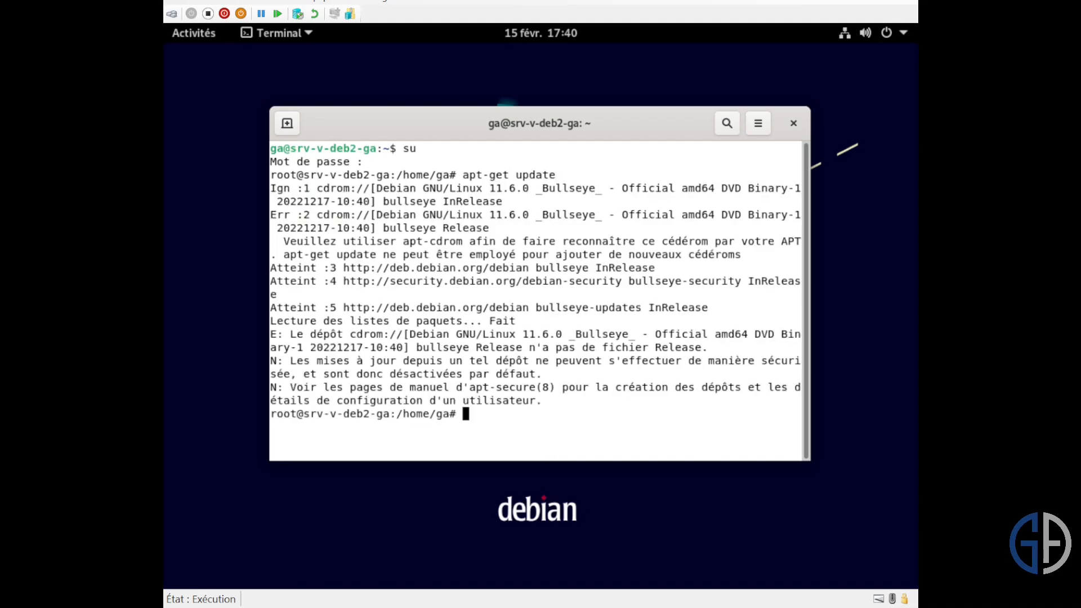
# - Upgrade the installed packages by running apt-get upgrade as root
pyautogui.write('apt-get upgrade')
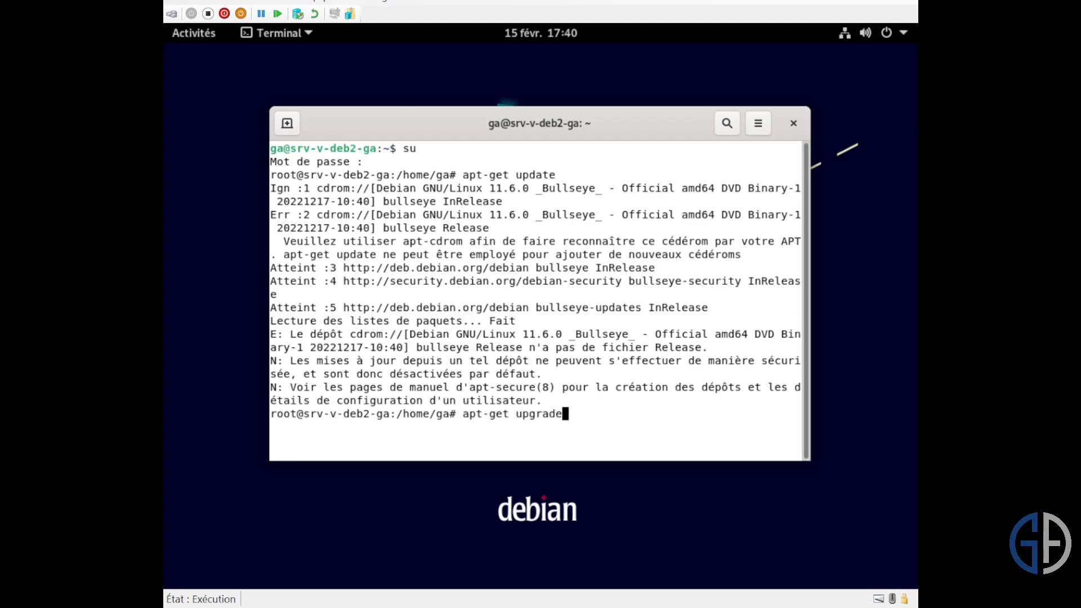
pyautogui.press('Return')
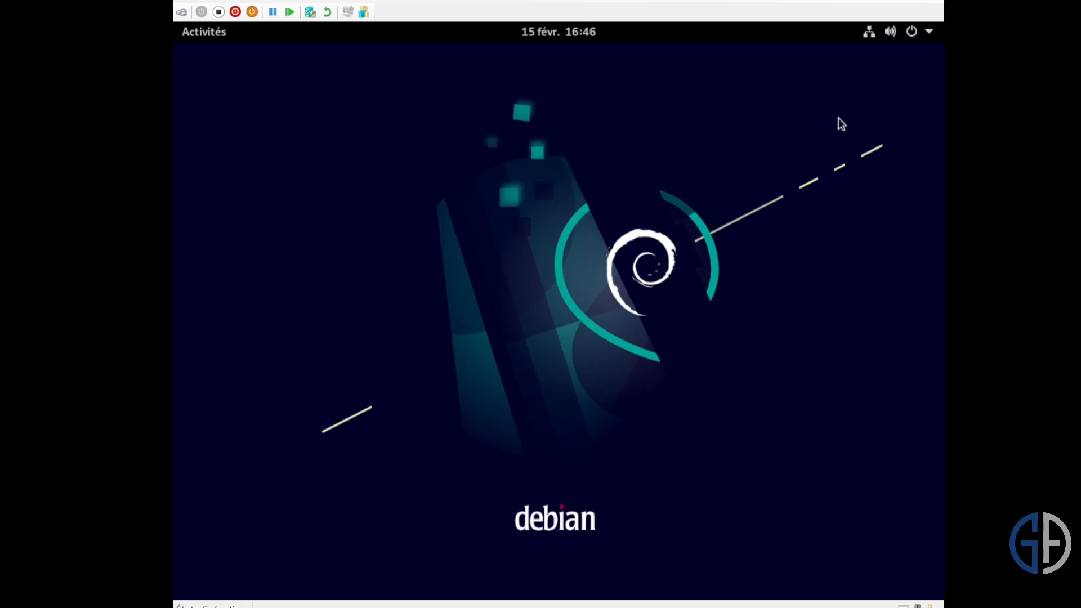
# - Open the IPv4 configuration of the wired network connection
pyautogui.click(868, 34)
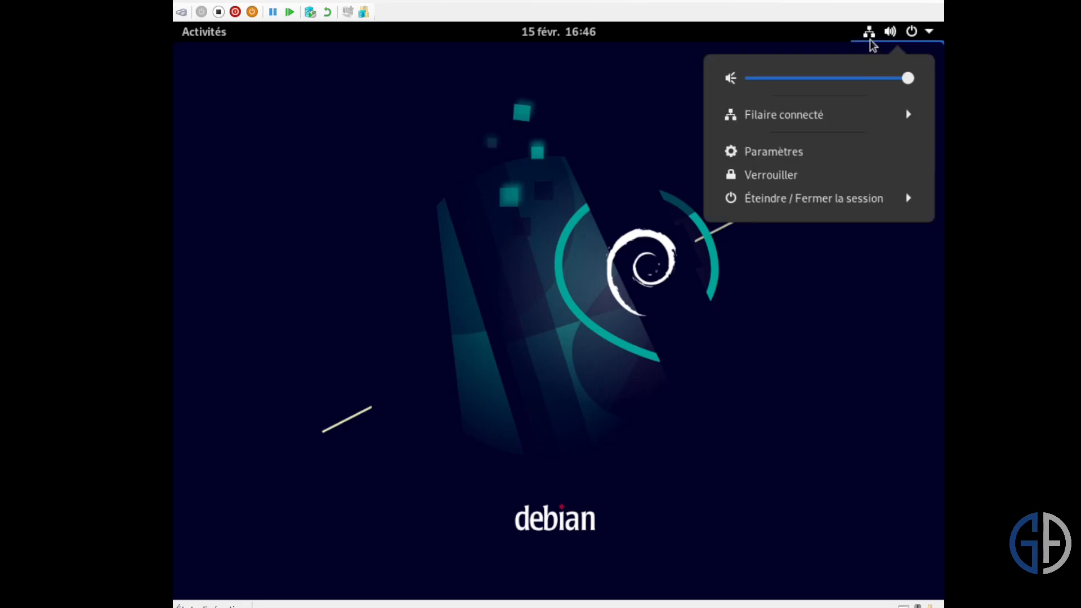
pyautogui.click(859, 113)
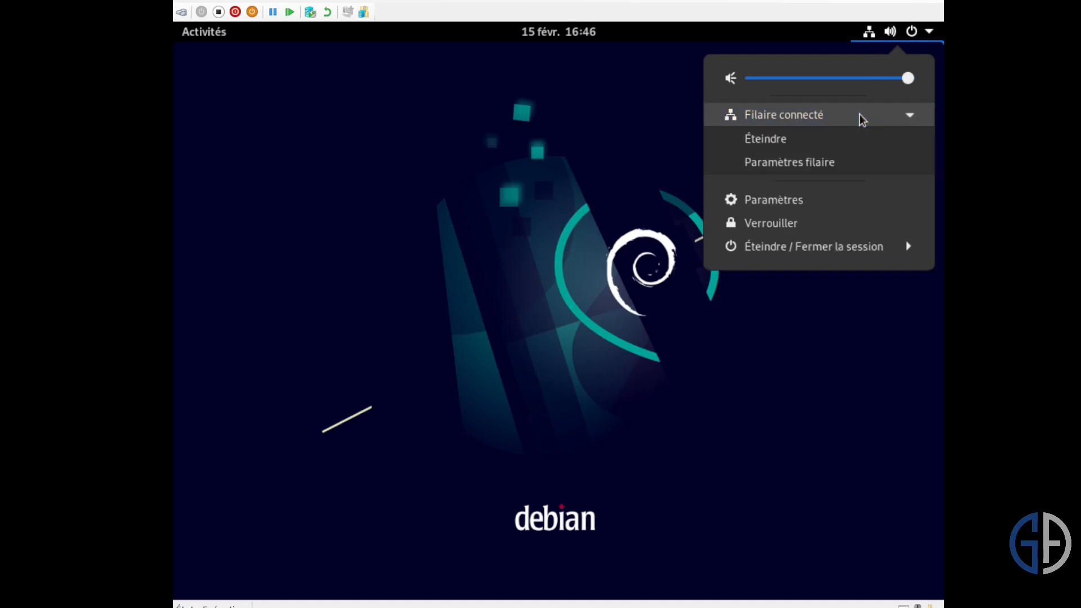
pyautogui.click(846, 162)
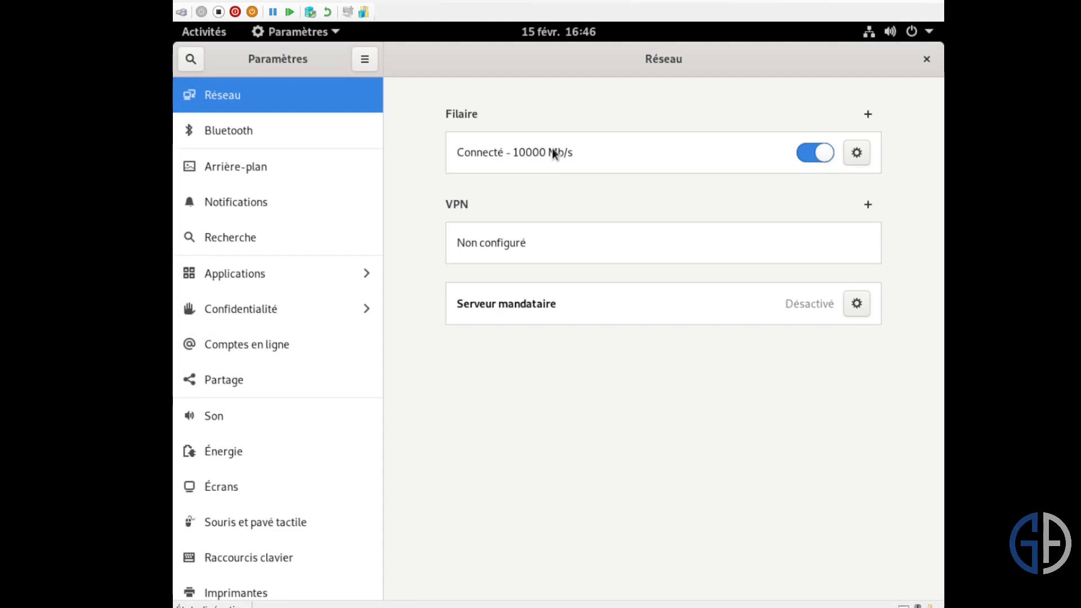
pyautogui.click(856, 154)
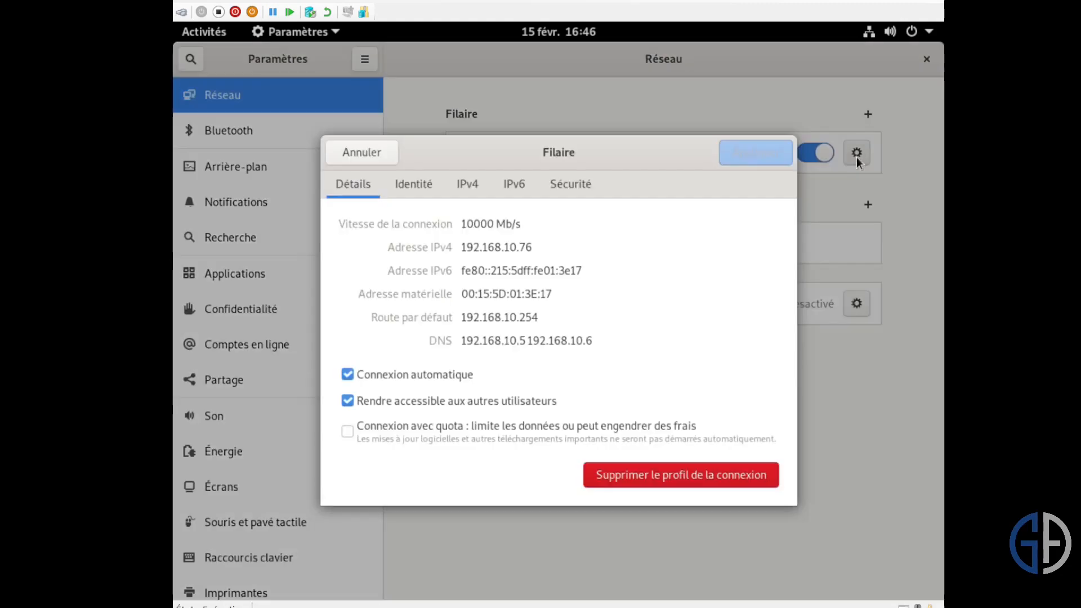
pyautogui.click(460, 192)
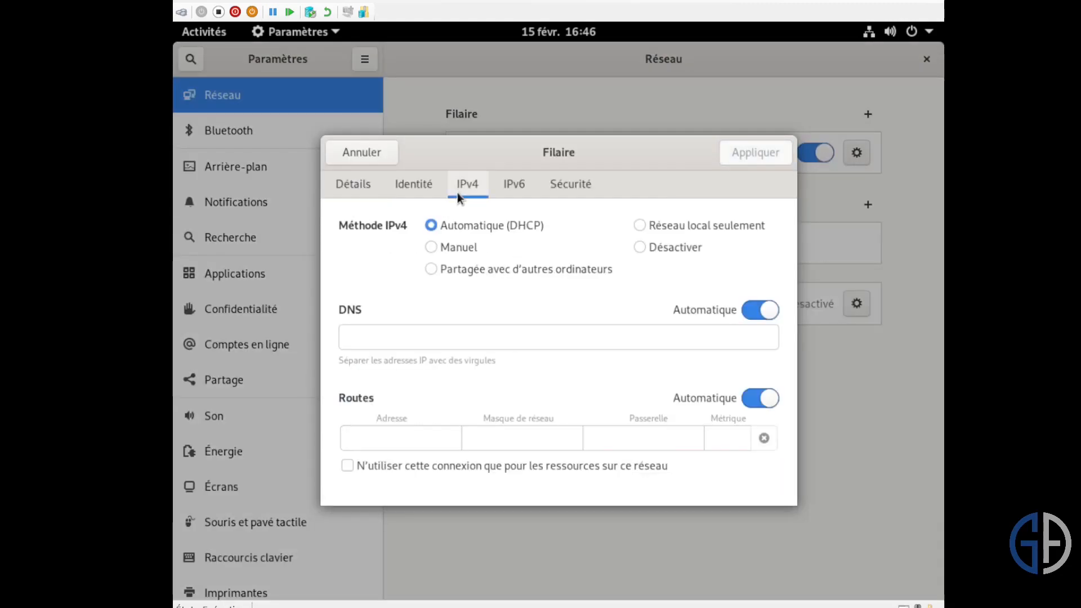
# - Change the wired connection's IPv4 method to Manuel and set its address to 192.168.10.10
pyautogui.click(467, 247)
pyautogui.click(434, 356)
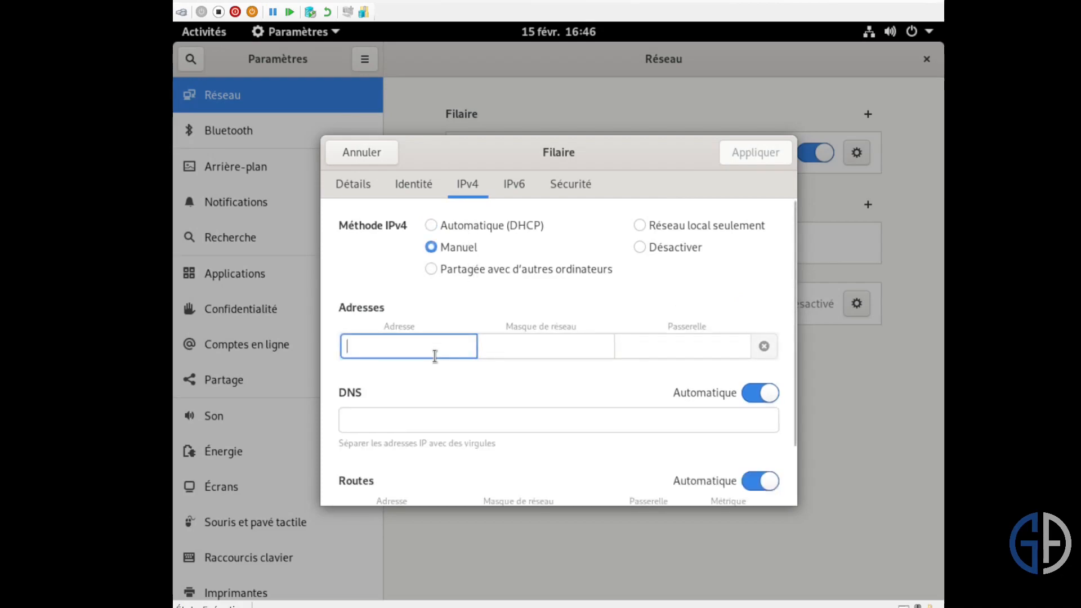
pyautogui.write('192.168.10.')
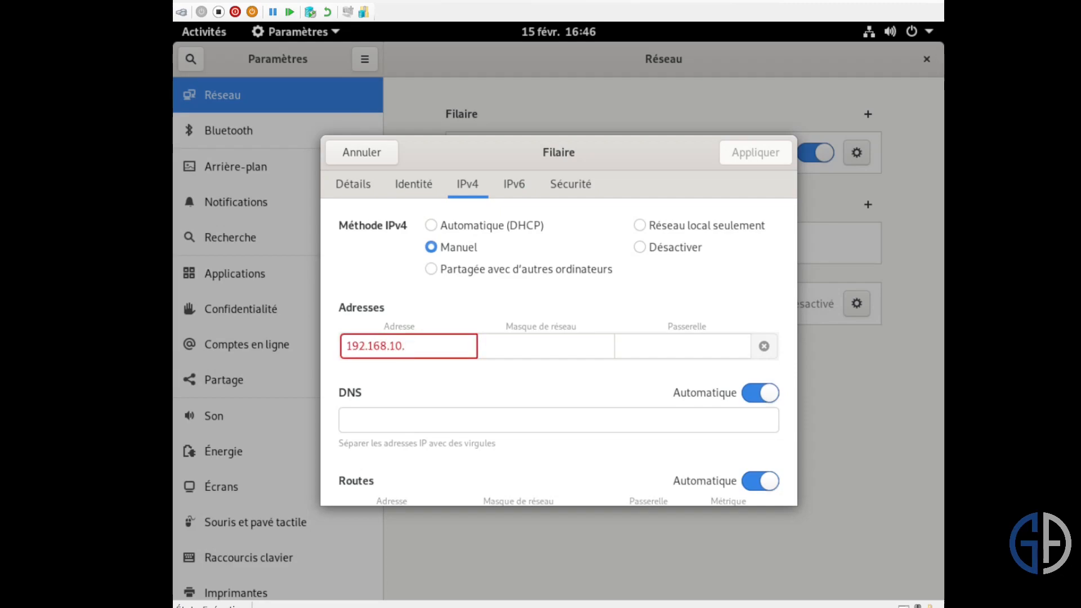
pyautogui.write('10')
pyautogui.press('Tab')
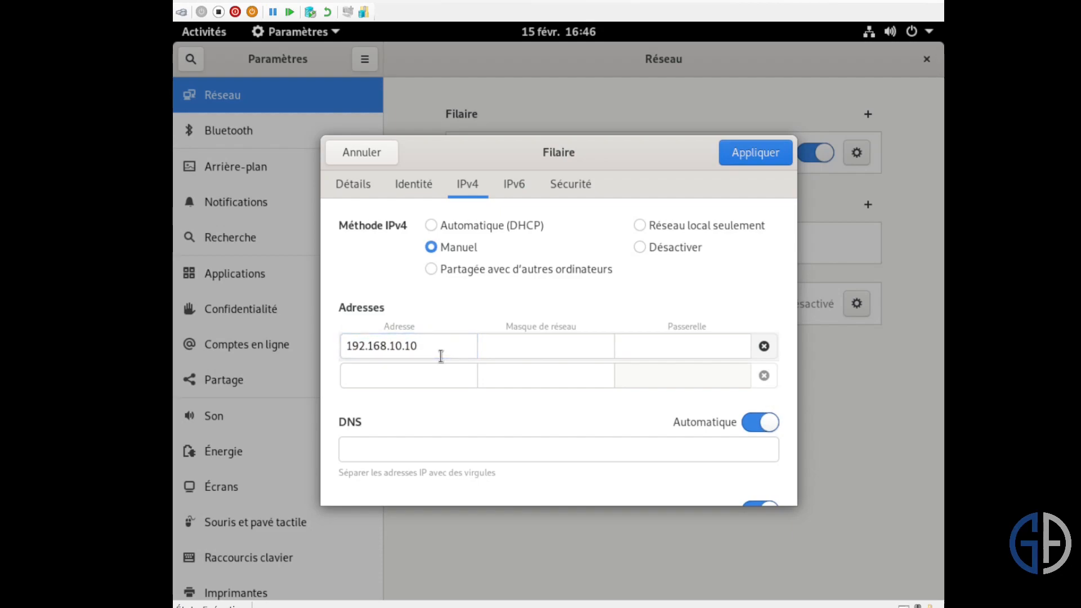
# - Set the IPv4 netmask to 255.255.255.0 and the gateway to 192.168.10.1
pyautogui.click(543, 349)
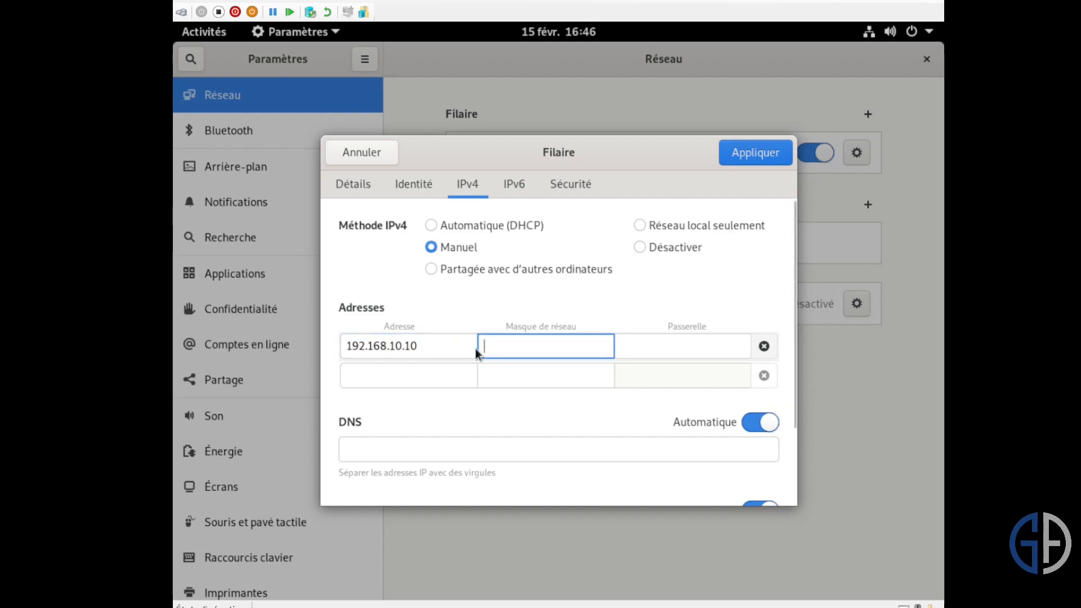
pyautogui.write('255.')
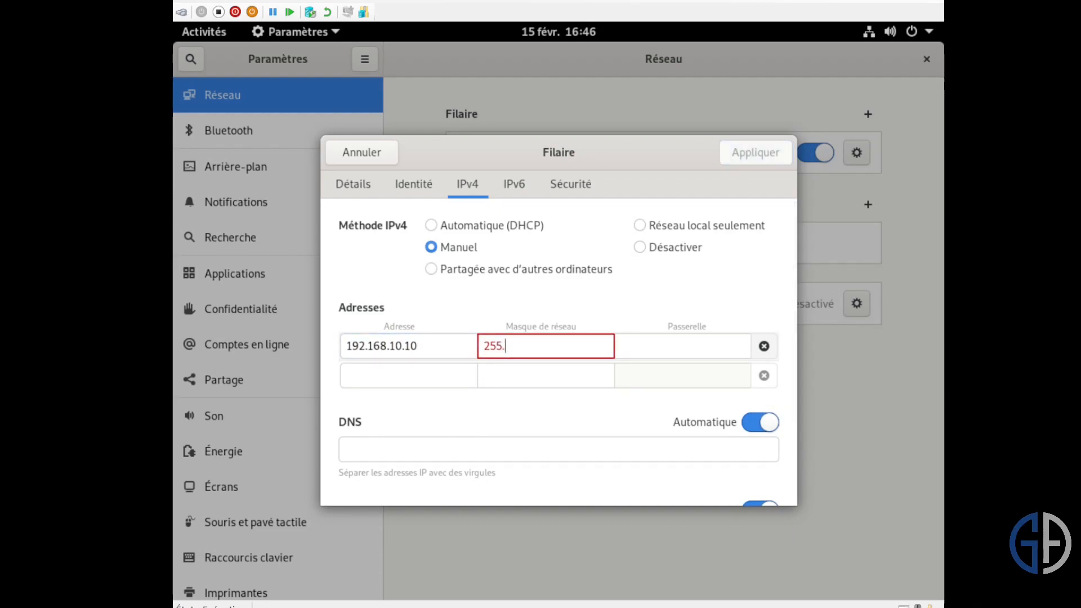
pyautogui.write('255.255.0')
pyautogui.press('Tab')
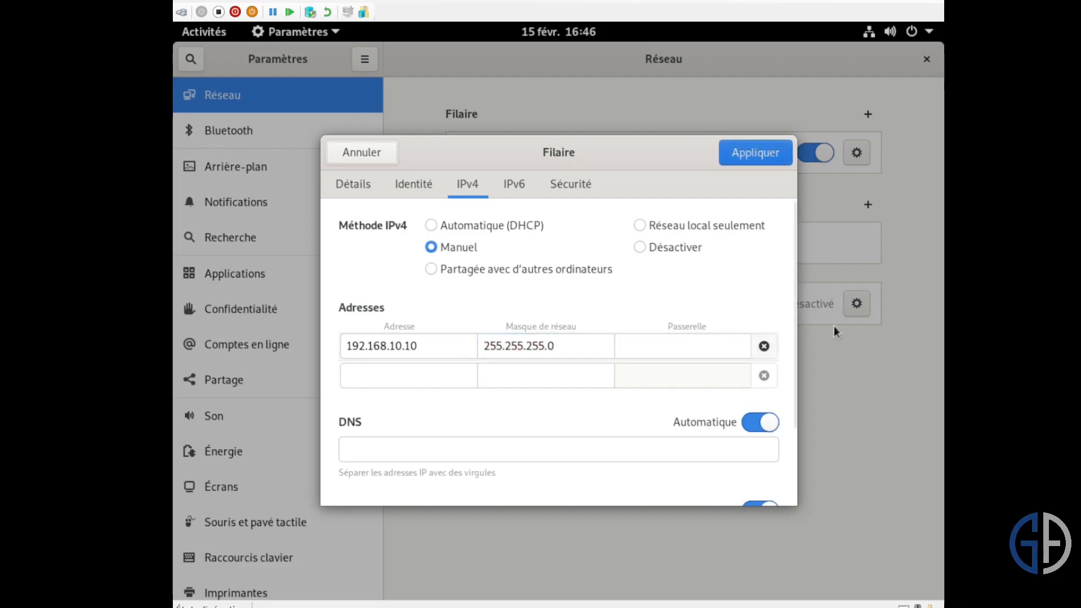
pyautogui.click(644, 348)
pyautogui.write('192.')
pyautogui.write('168.10.')
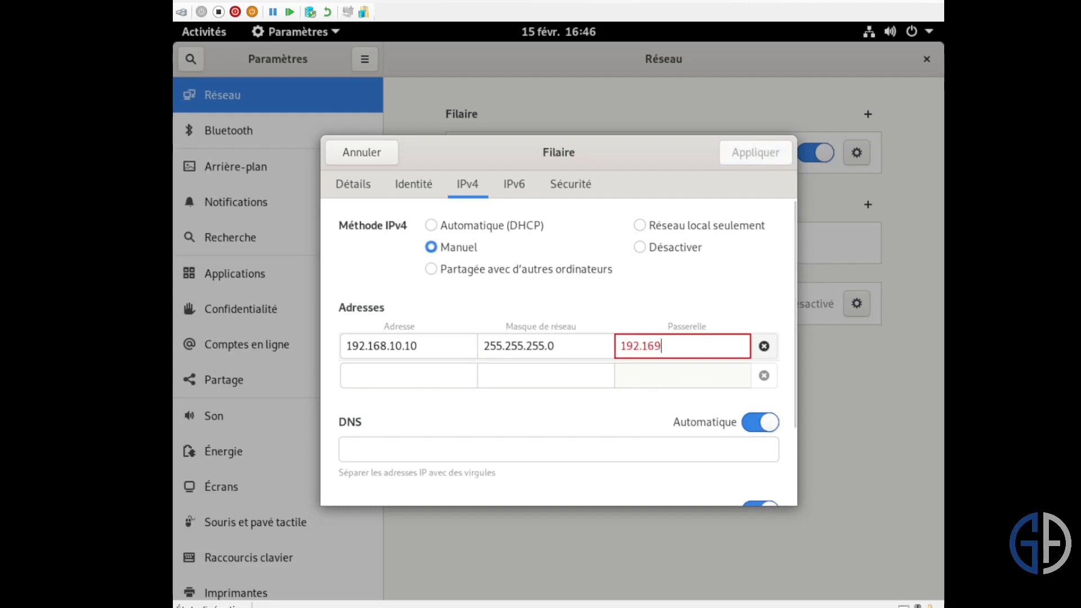
pyautogui.write('1')
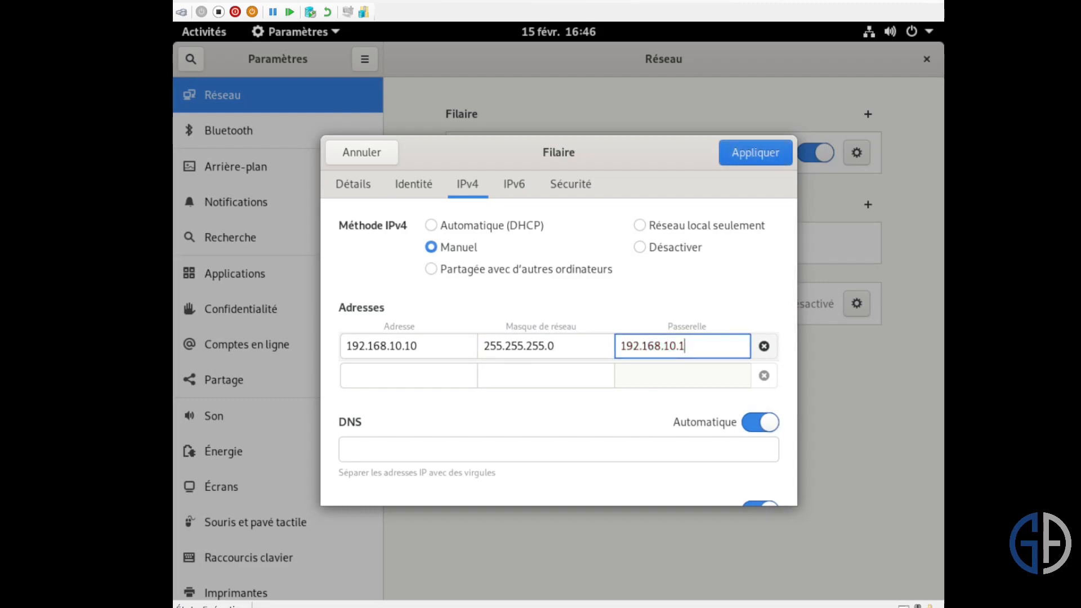
# - Set the DNS servers to 192.168.10.5,192.168.10.6 and apply the wired connection settings
pyautogui.click(495, 450)
pyautogui.write('1')
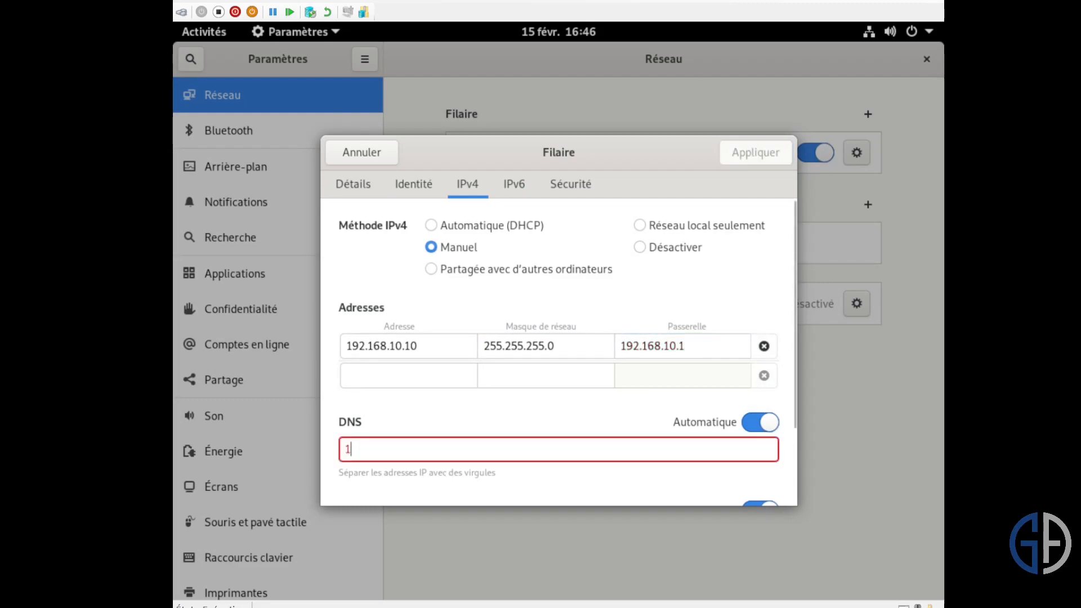
pyautogui.write('92.168.1')
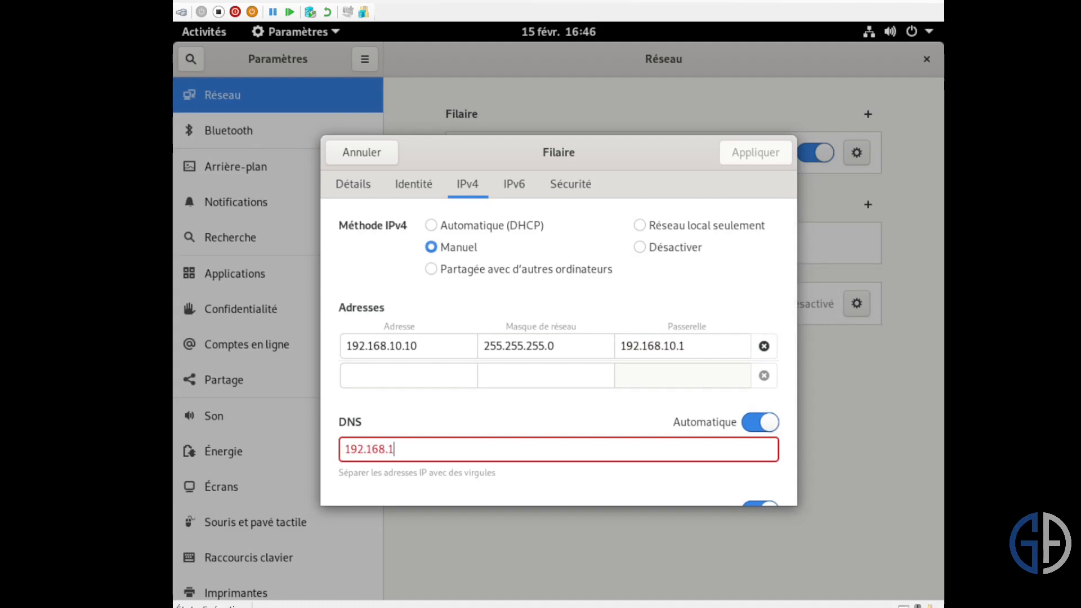
pyautogui.write('0.5')
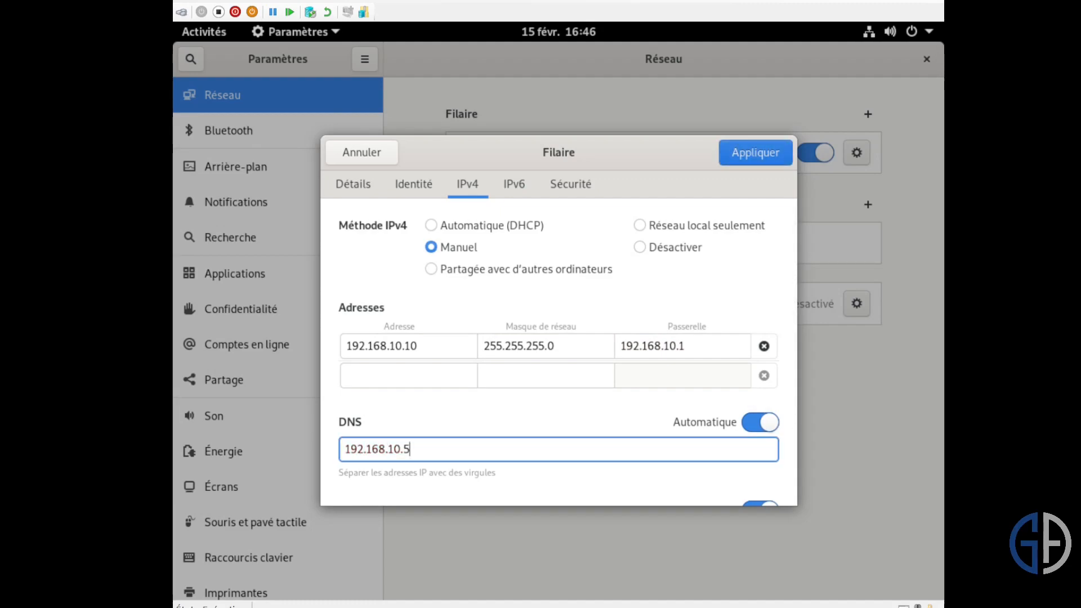
pyautogui.write(',')
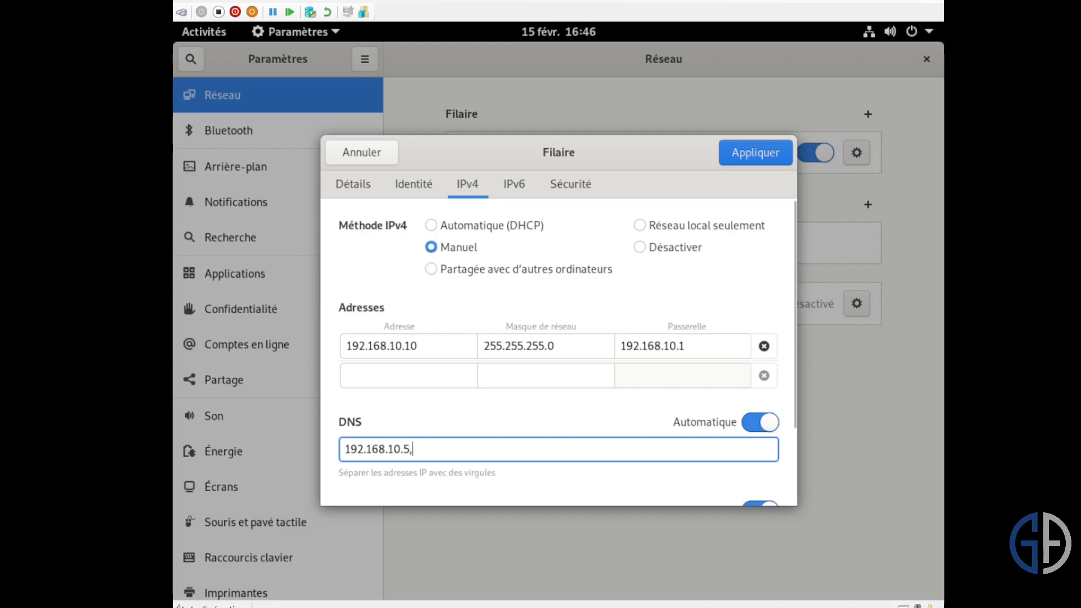
pyautogui.write('192.168.10.6')
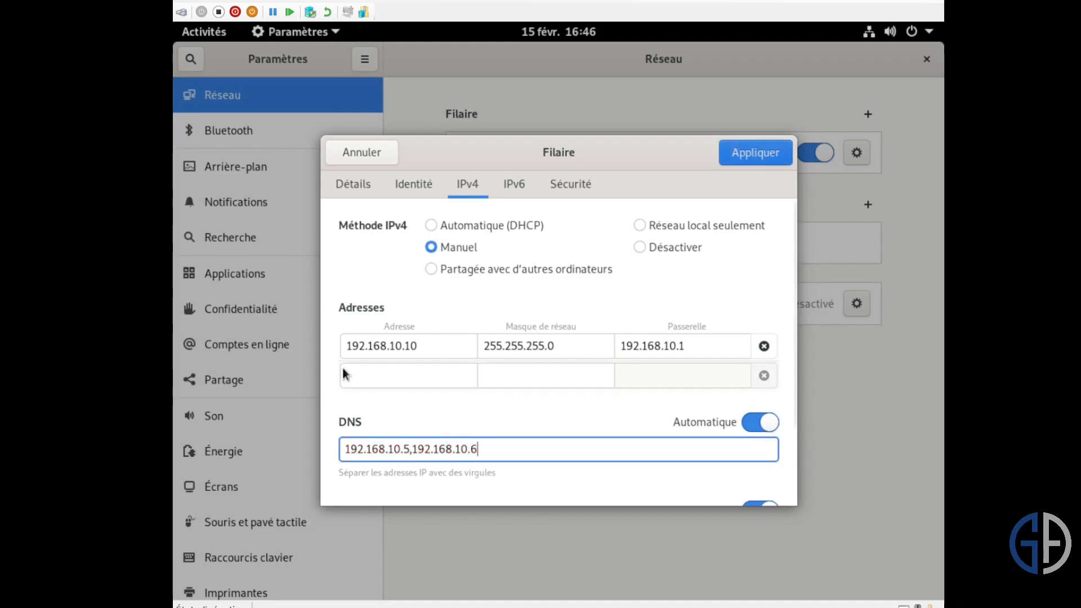
pyautogui.click(754, 153)
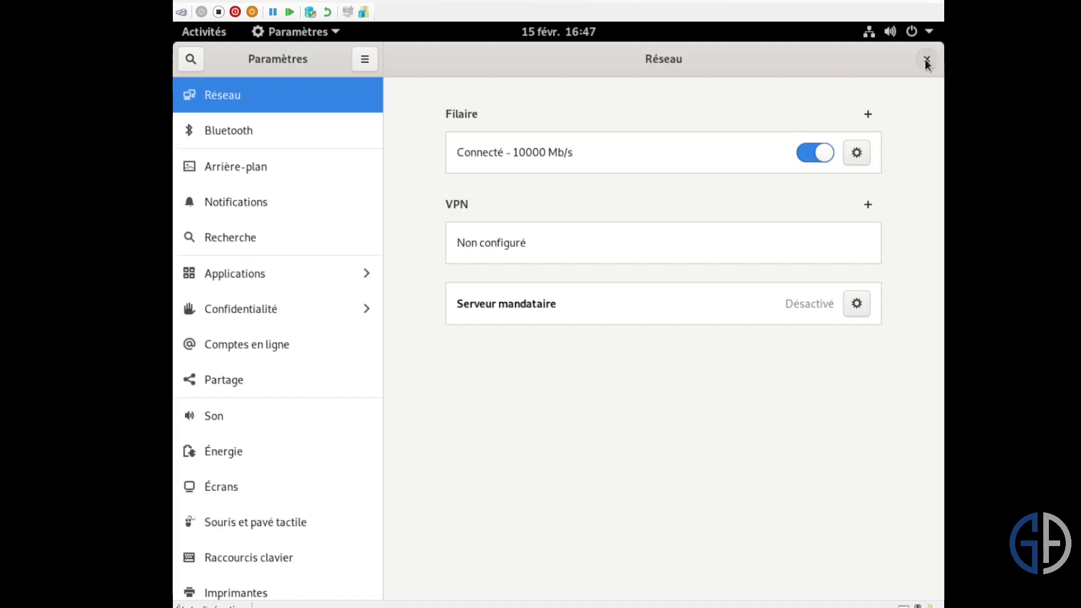
pyautogui.press('super+Right')
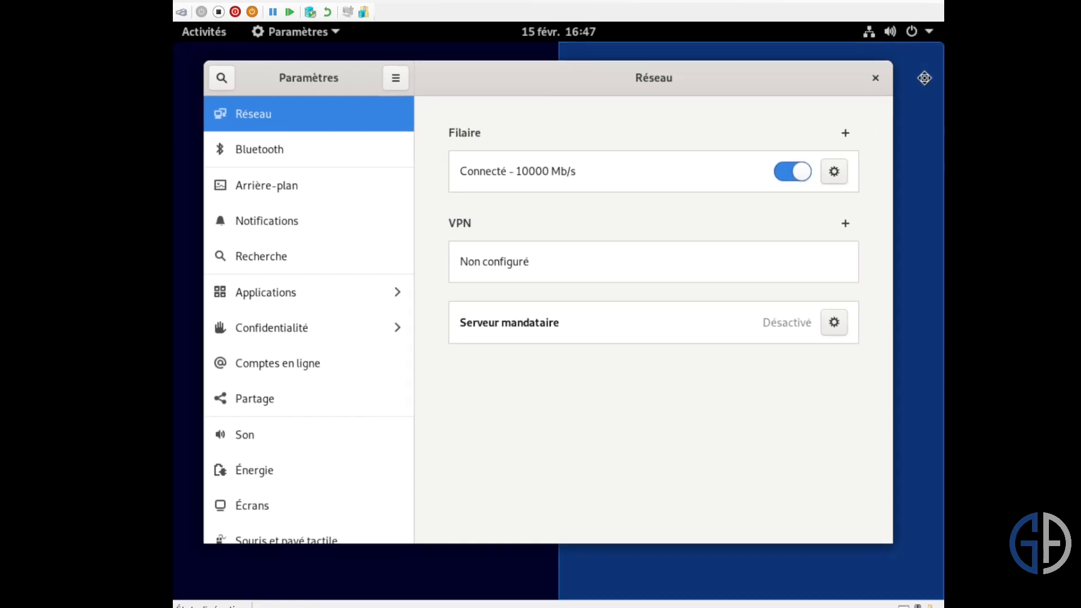